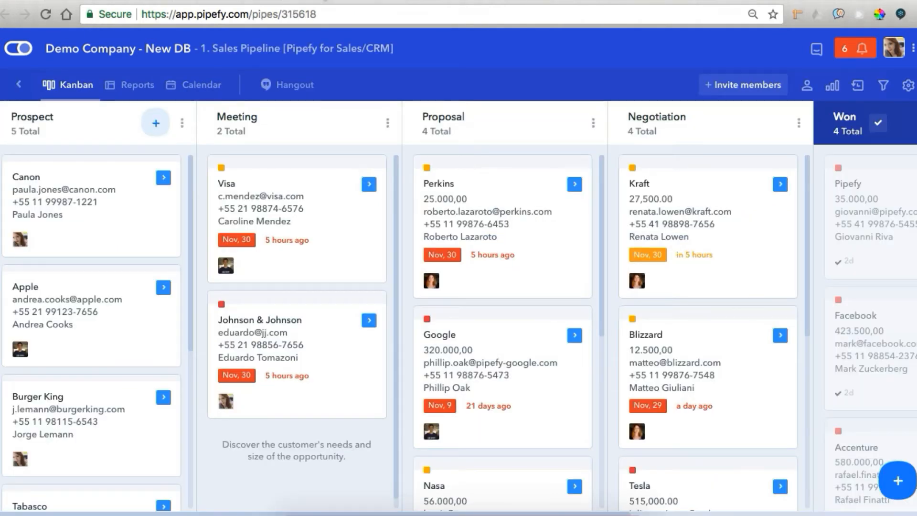
Open the Google deal's card from its Nov 09 entry in the Sales Pipeline calendar view
click(184, 86)
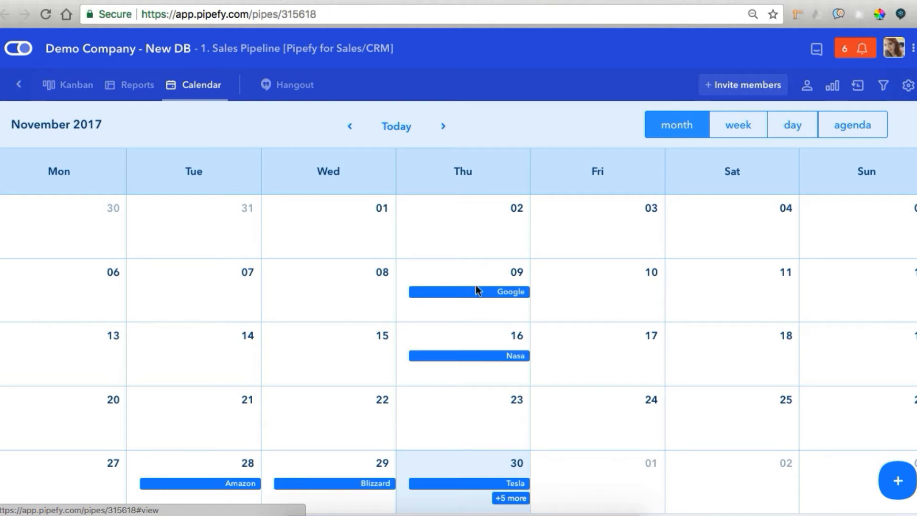
click(486, 293)
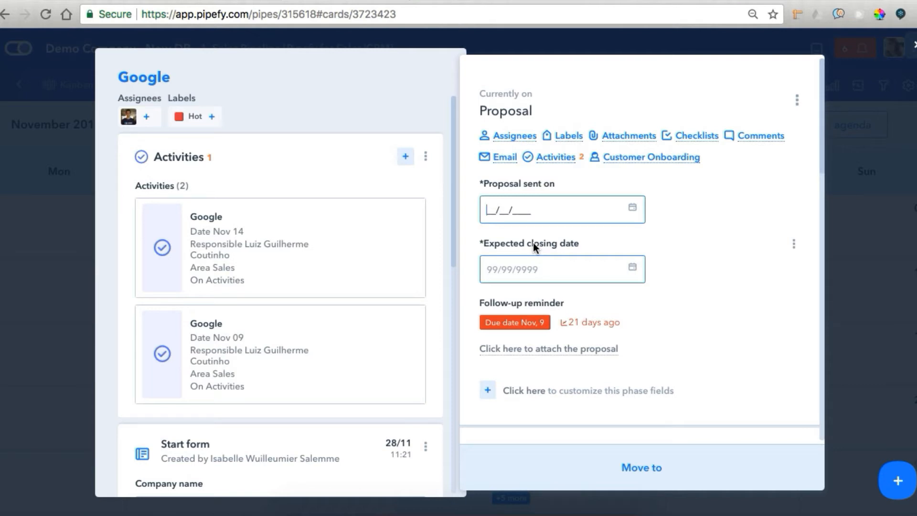
Close the Google card and reach the Activities connection's autofill field mapping in pipe settings
click(913, 49)
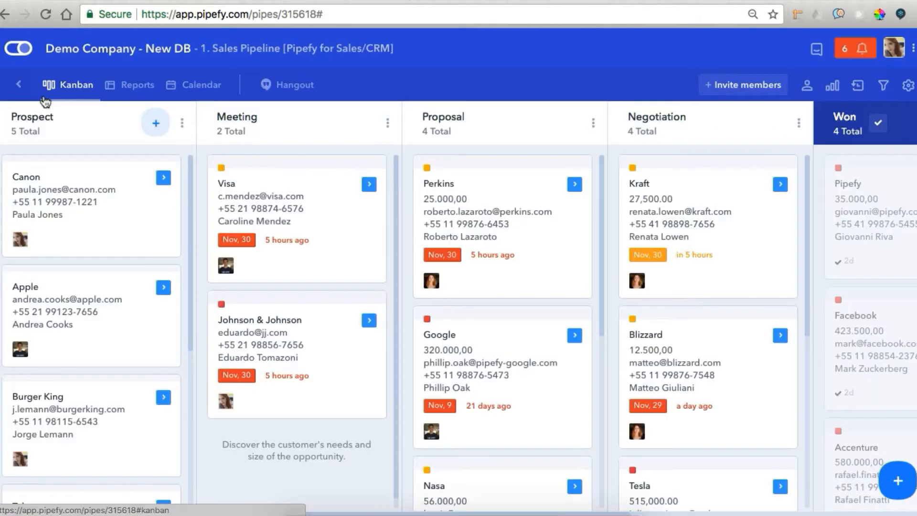
click(908, 86)
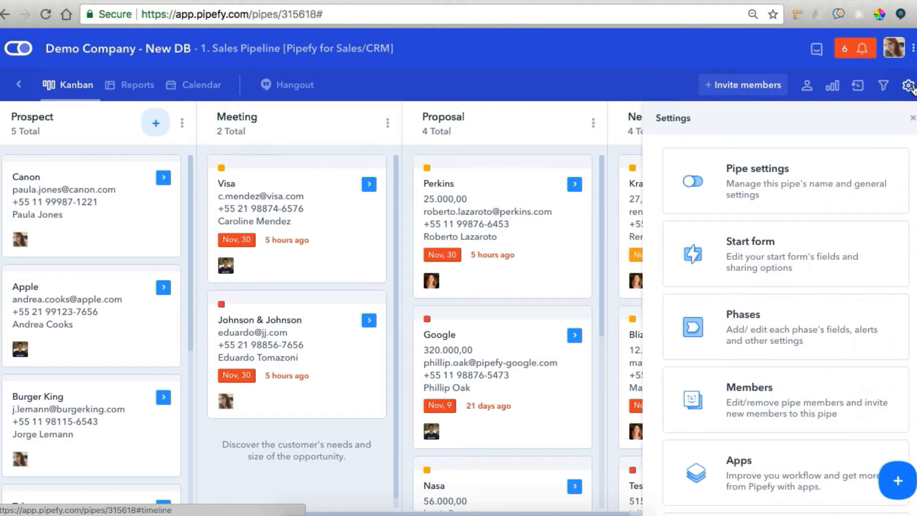
scroll(807, 272, down, 5)
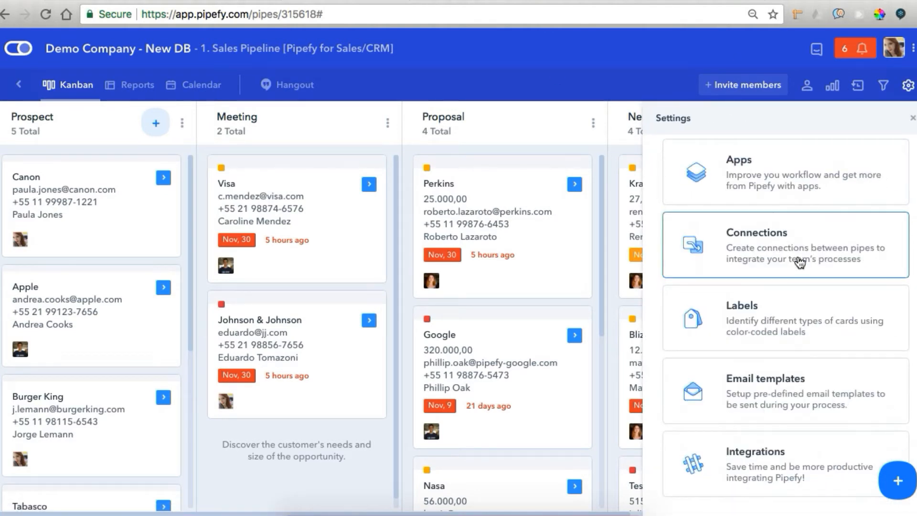
click(799, 262)
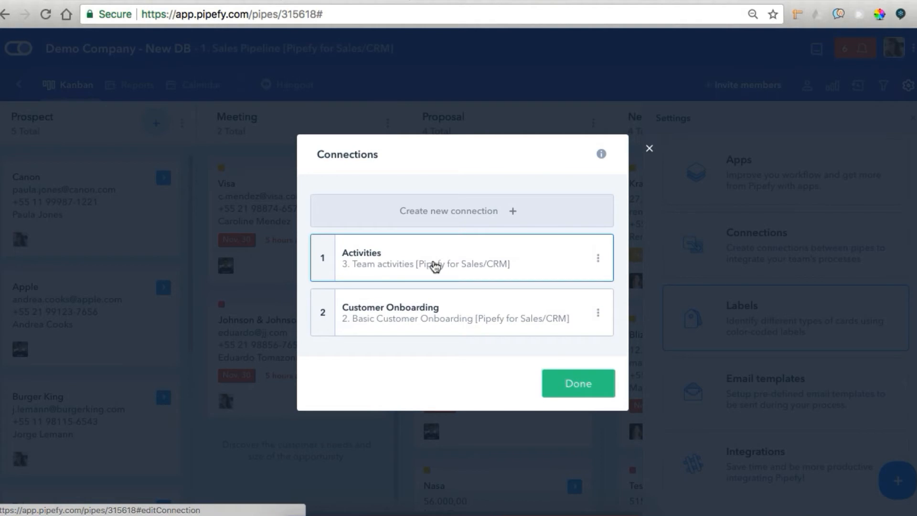
click(434, 258)
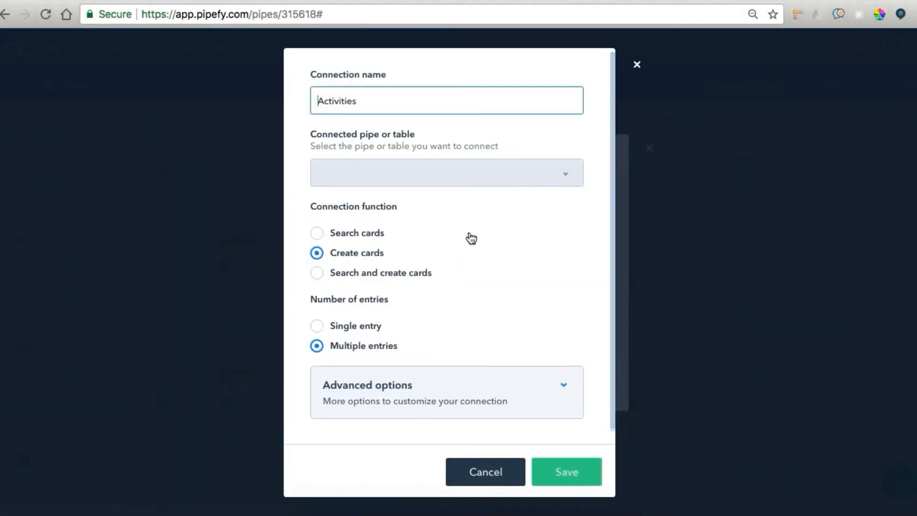
click(543, 375)
scroll(552, 345, down, 8)
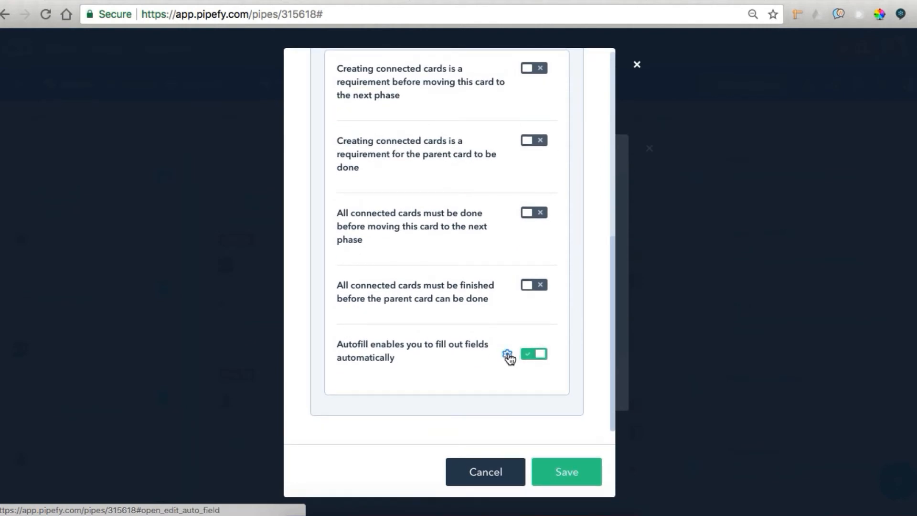
click(507, 353)
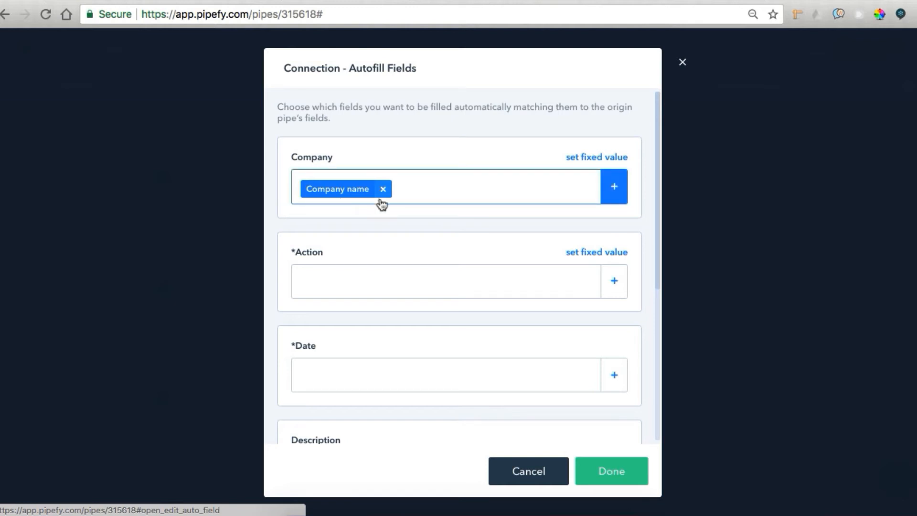
Map Company to Company name, Responsible to Assignees and Area to Sales, and save the connection
scroll(382, 203, down, 1)
scroll(358, 262, down, 5)
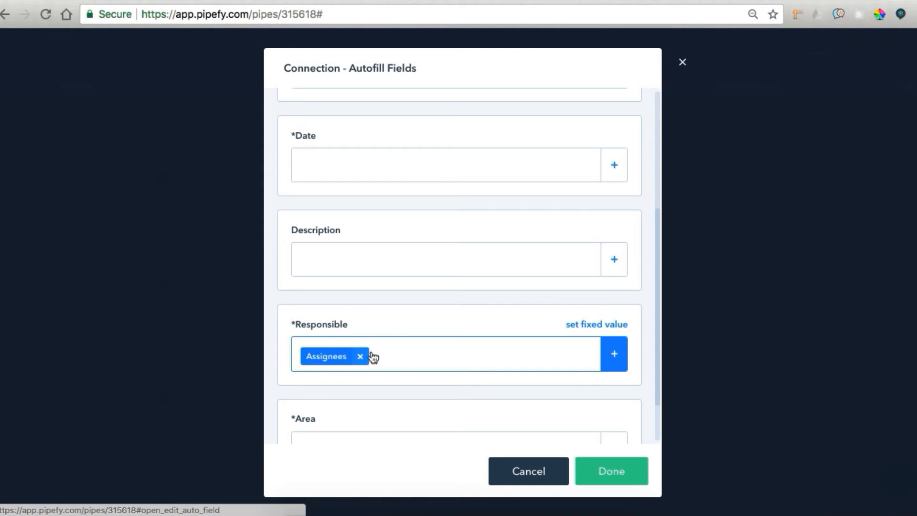
scroll(410, 346, down, 1)
scroll(409, 346, down, 1)
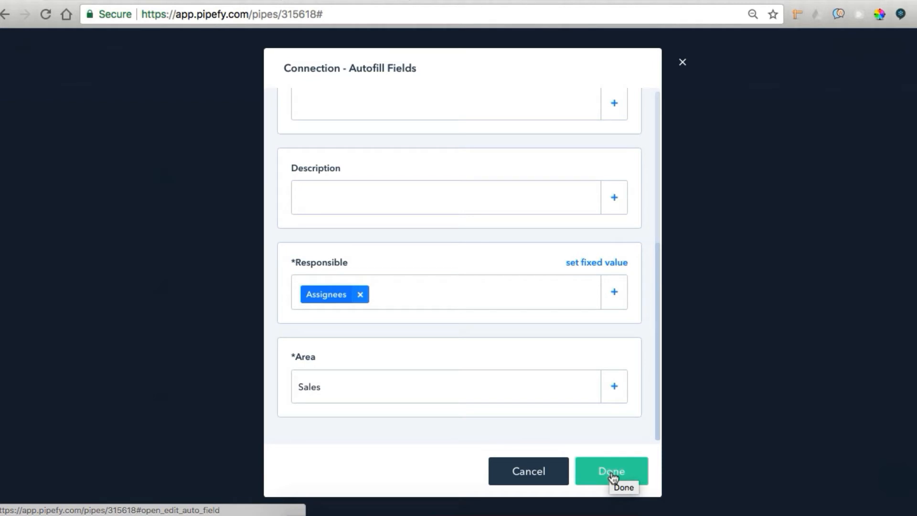
click(612, 477)
click(578, 468)
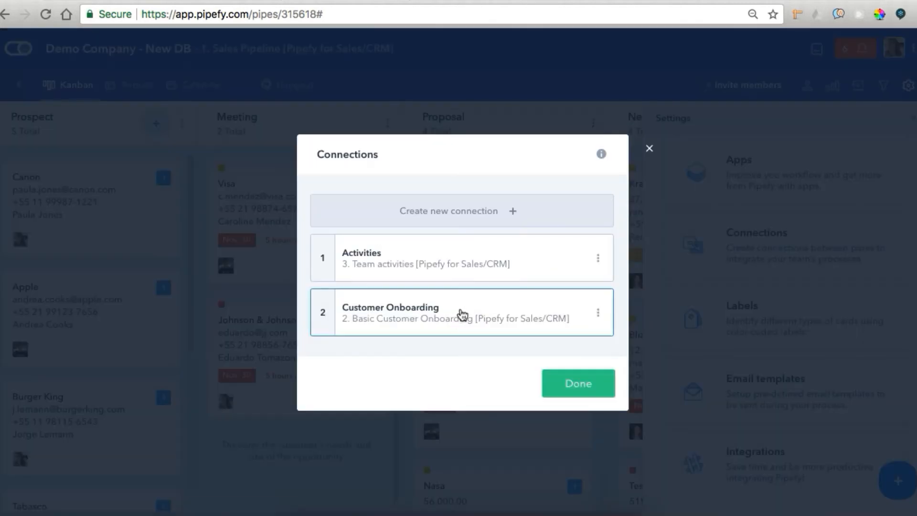
Open the Customer Onboarding connection, discard it unchanged, and close the connections list
click(454, 316)
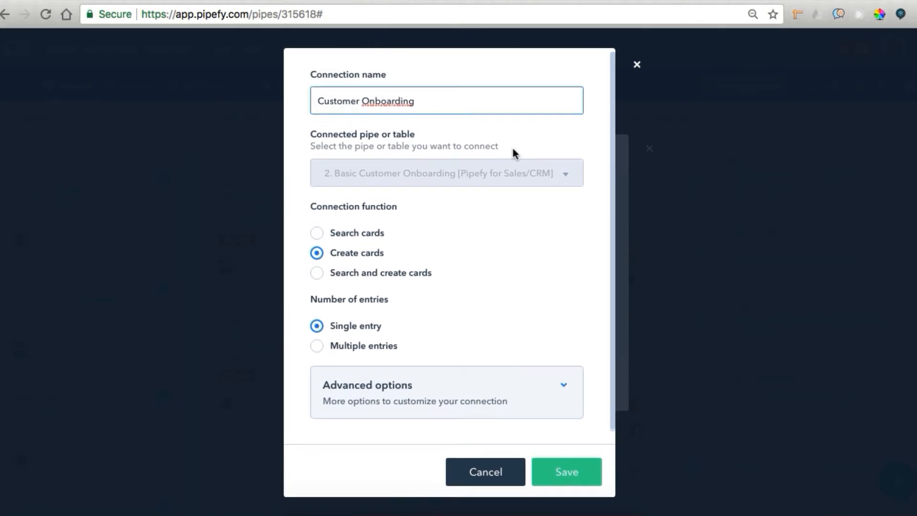
click(486, 473)
click(485, 474)
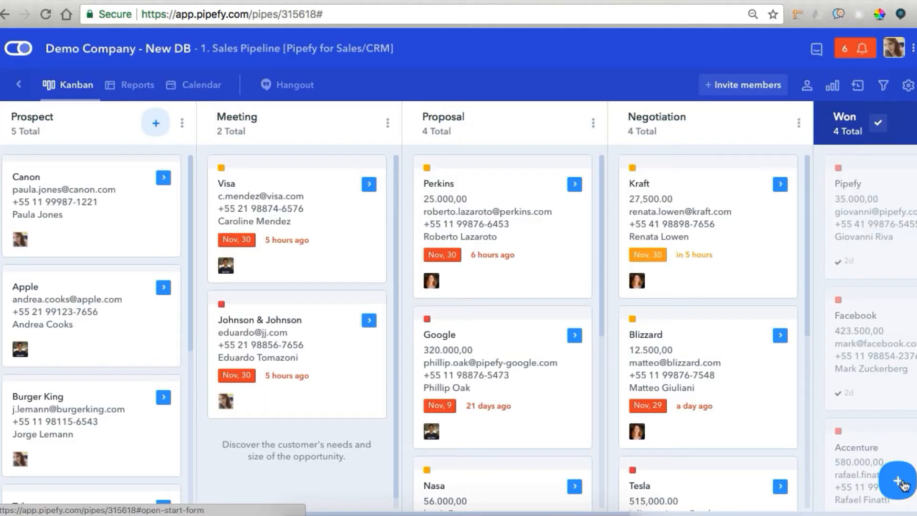
Start a new opportunity and create a new company record for Company X
click(900, 482)
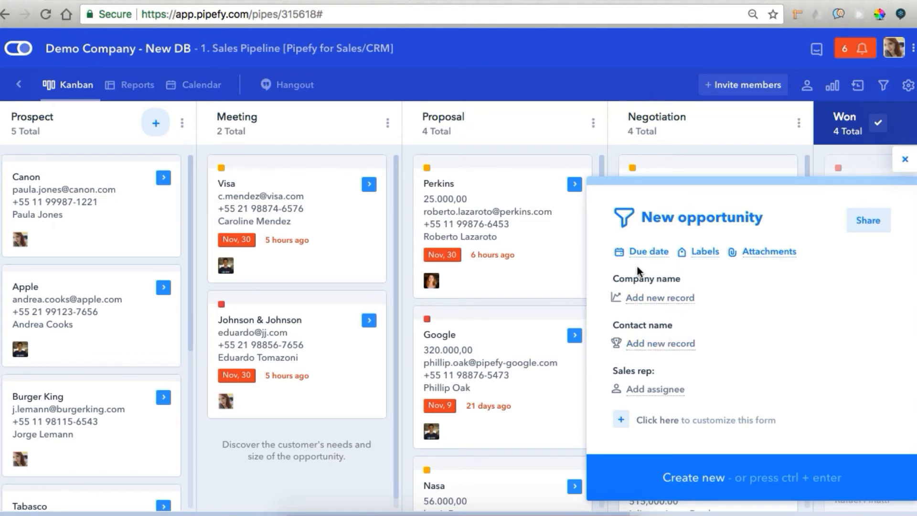
click(648, 309)
scroll(690, 385, down, 3)
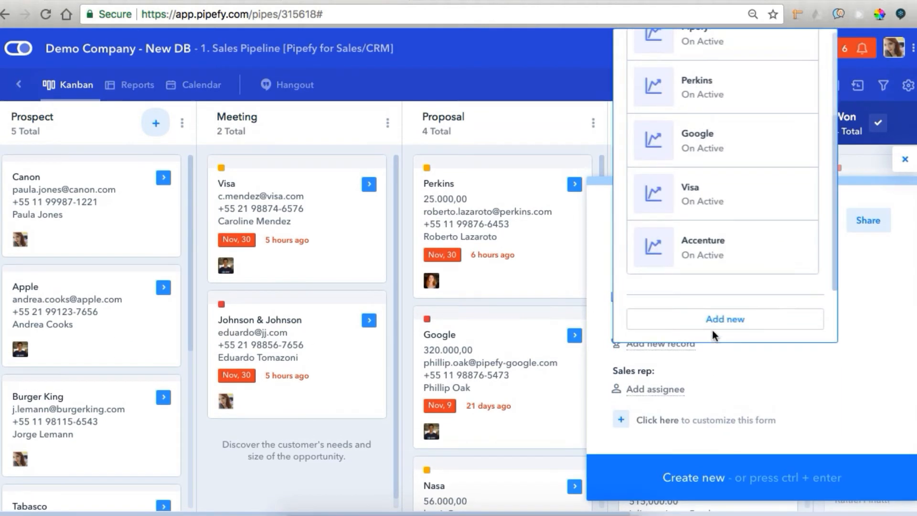
click(713, 319)
text(Compan)
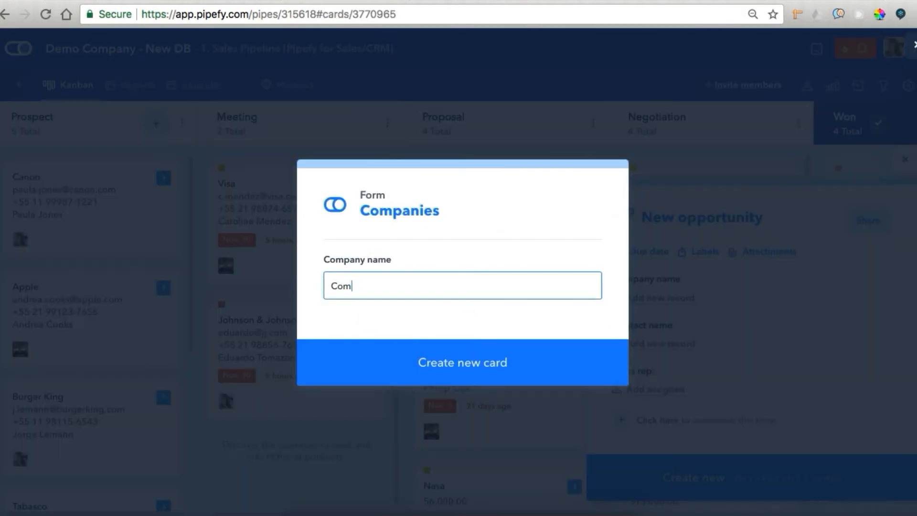
key(Return)
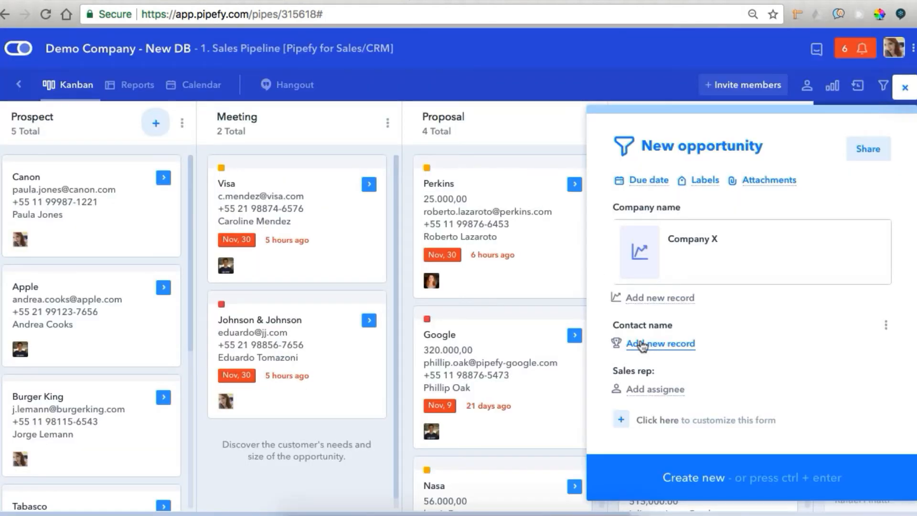
Create a new contact record with the contact's full name, e-mail address and phone number
click(642, 344)
click(668, 431)
key(Tab)
key(Tab)
text(762987)
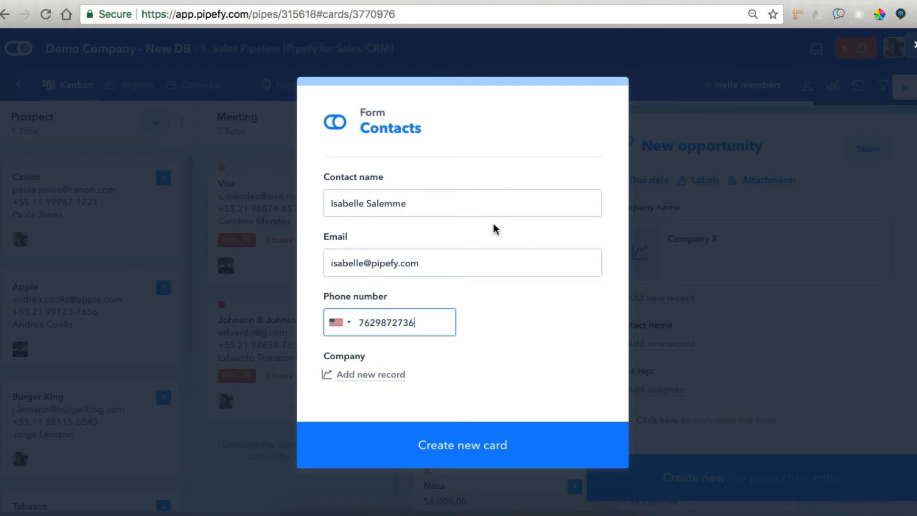
Link Company X as the new contact's company and save the contact
click(390, 380)
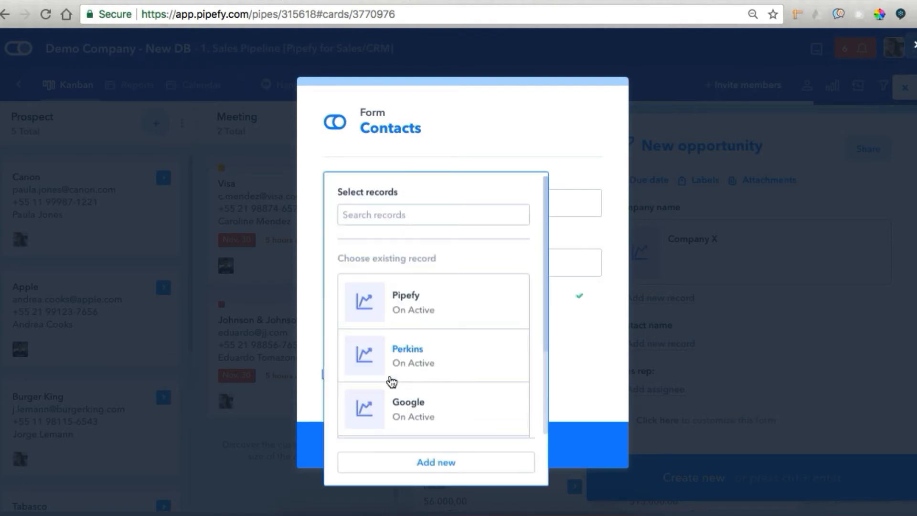
scroll(449, 372, down, 3)
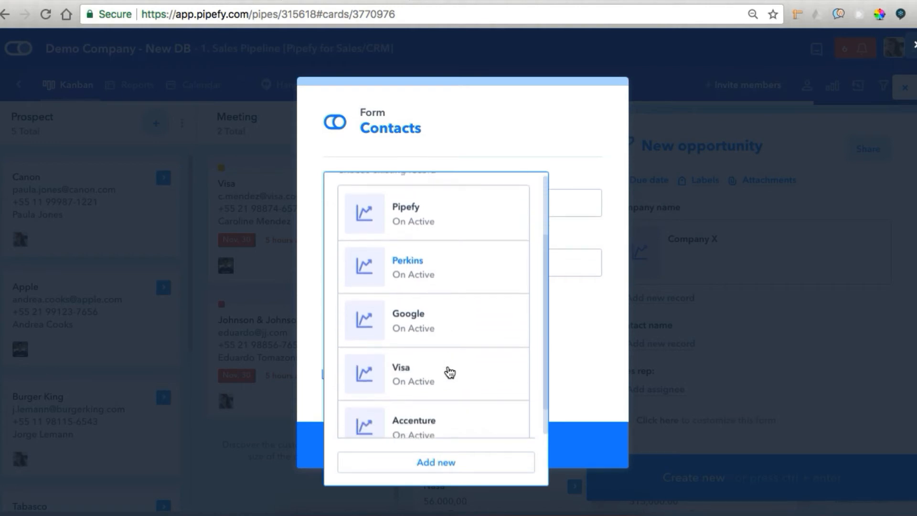
scroll(424, 266, up, 2)
scroll(419, 186, up, 2)
text(company)
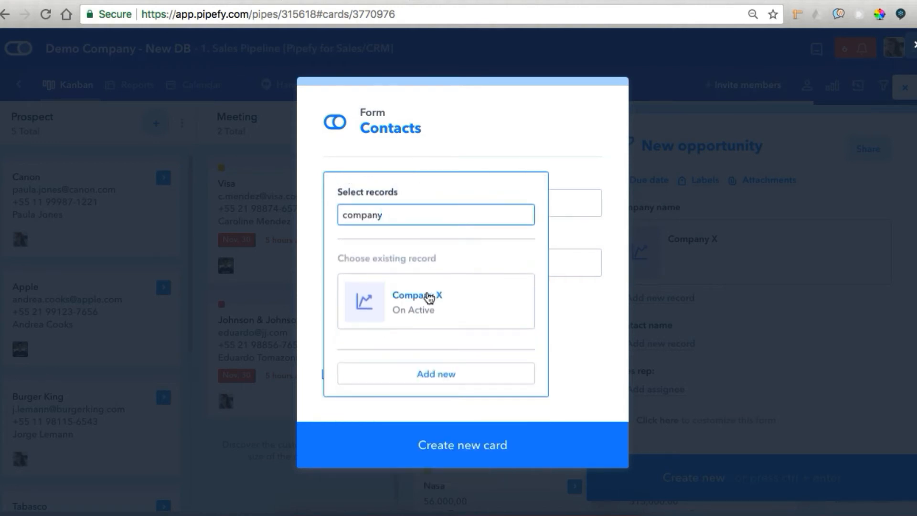
click(429, 298)
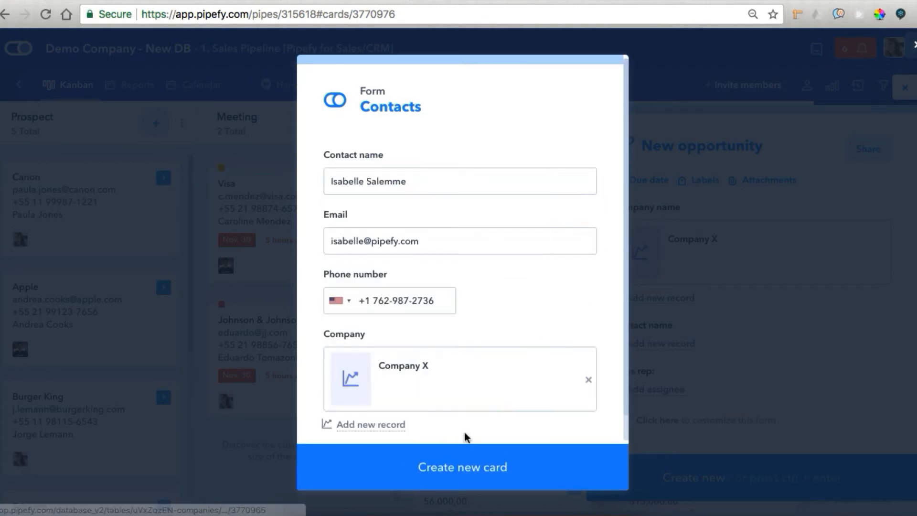
click(450, 457)
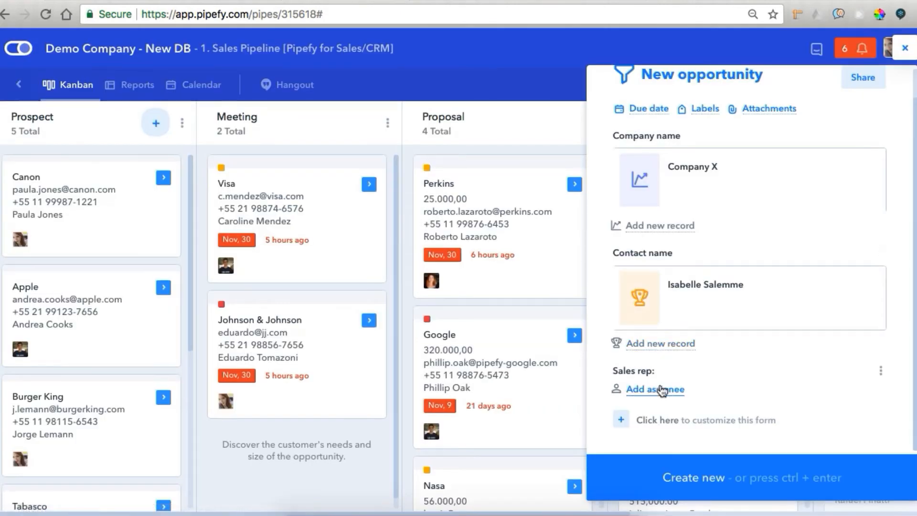
Assign a team member as Sales rep and create the Company X opportunity
click(659, 388)
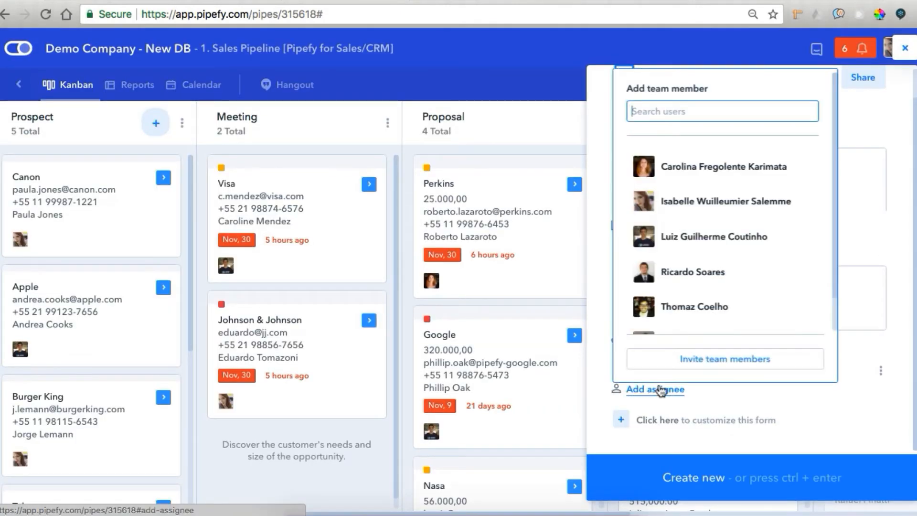
click(734, 198)
click(850, 376)
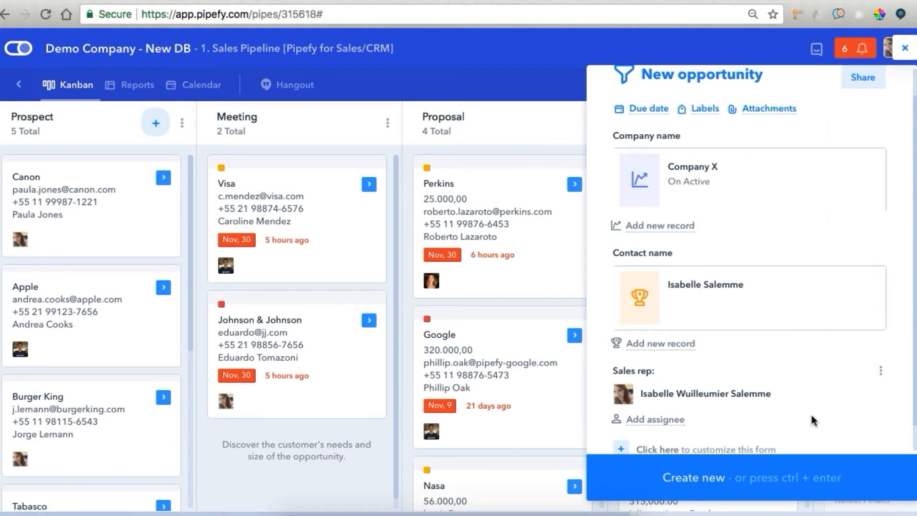
scroll(788, 454, down, 1)
click(760, 487)
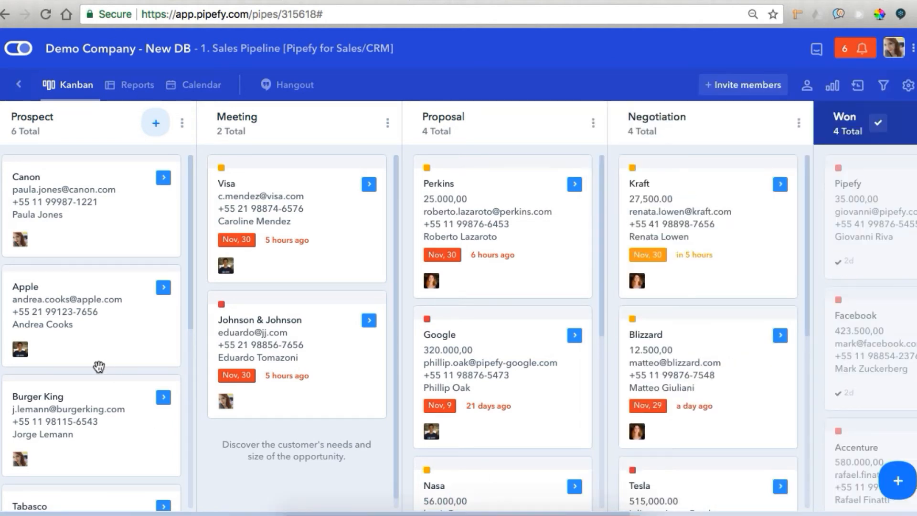
scroll(99, 366, down, 8)
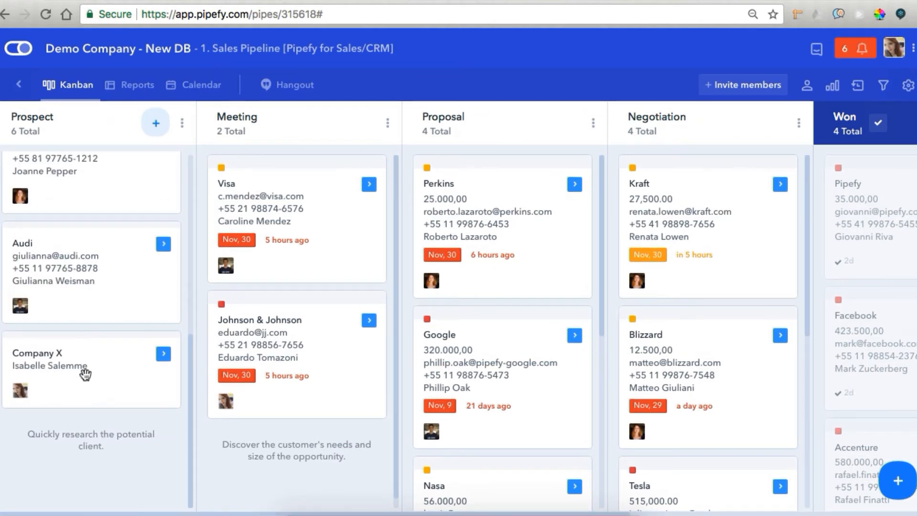
click(163, 355)
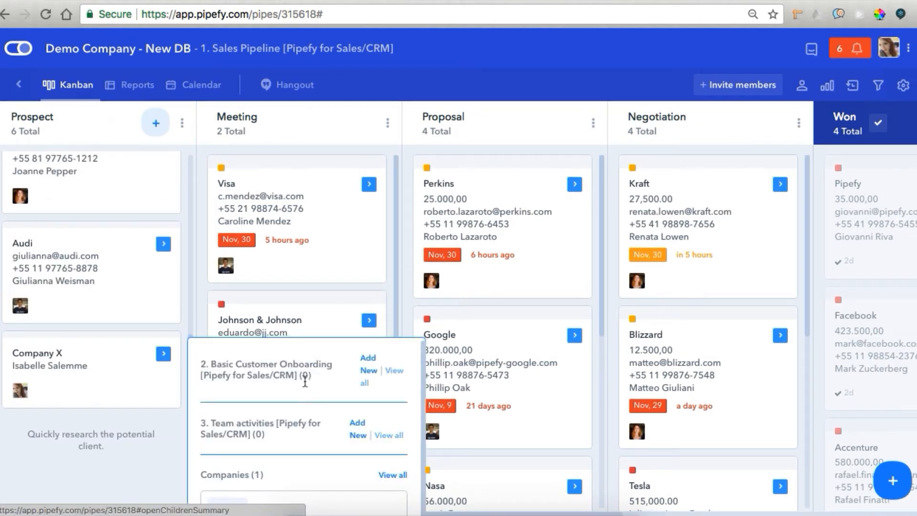
scroll(302, 392, down, 2)
scroll(304, 382, down, 3)
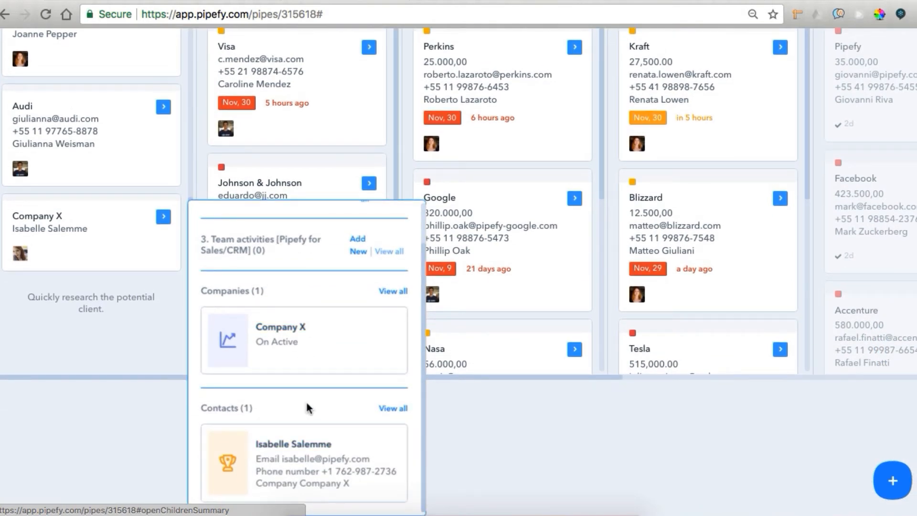
click(84, 317)
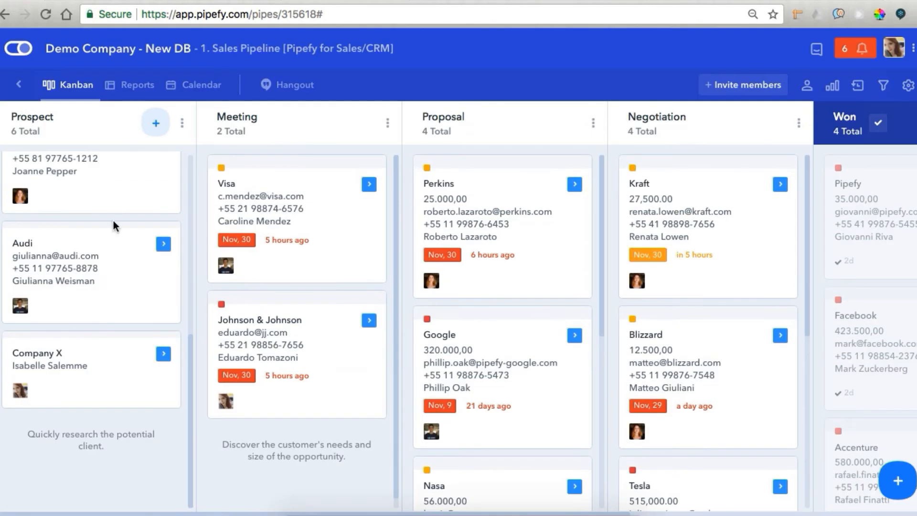
click(97, 283)
click(503, 292)
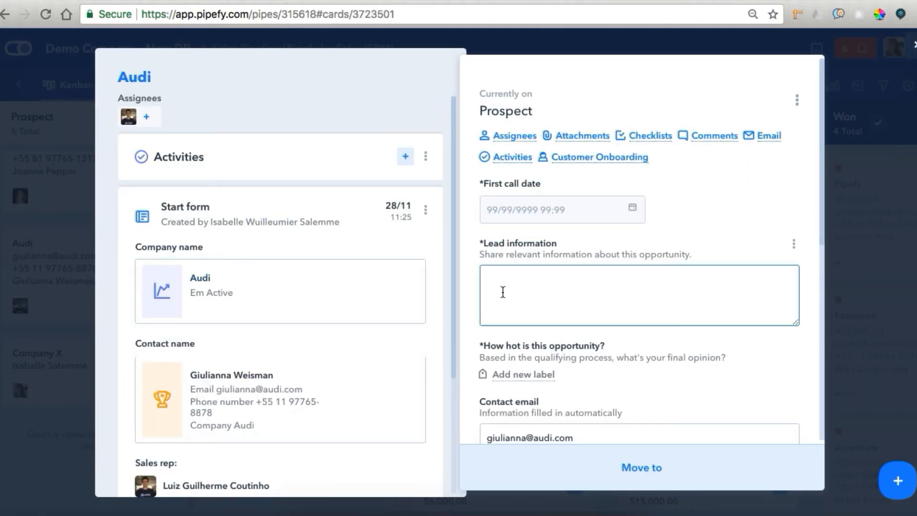
mouse_move(212, 258)
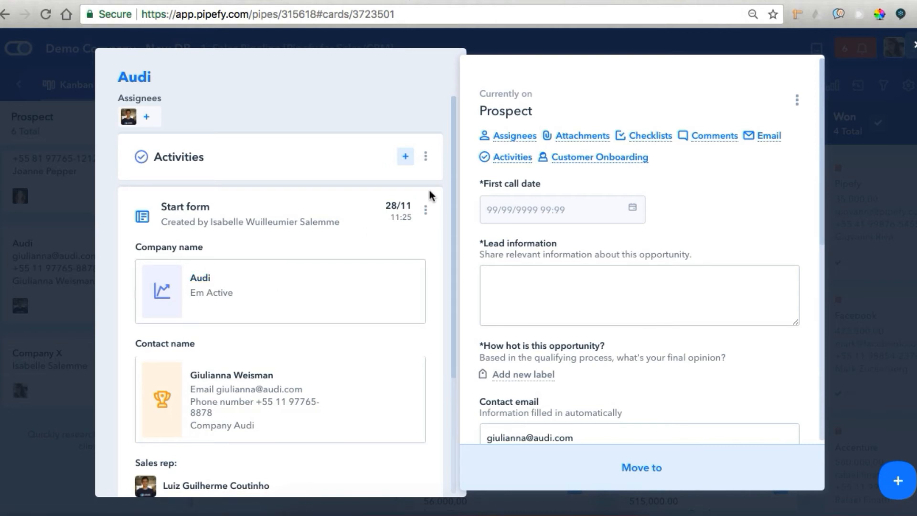
scroll(233, 285, down, 3)
scroll(231, 277, up, 4)
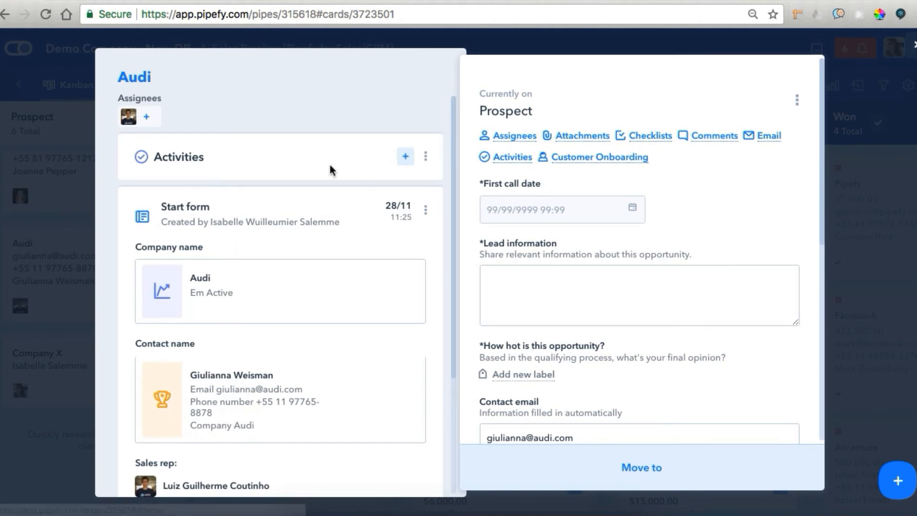
click(59, 386)
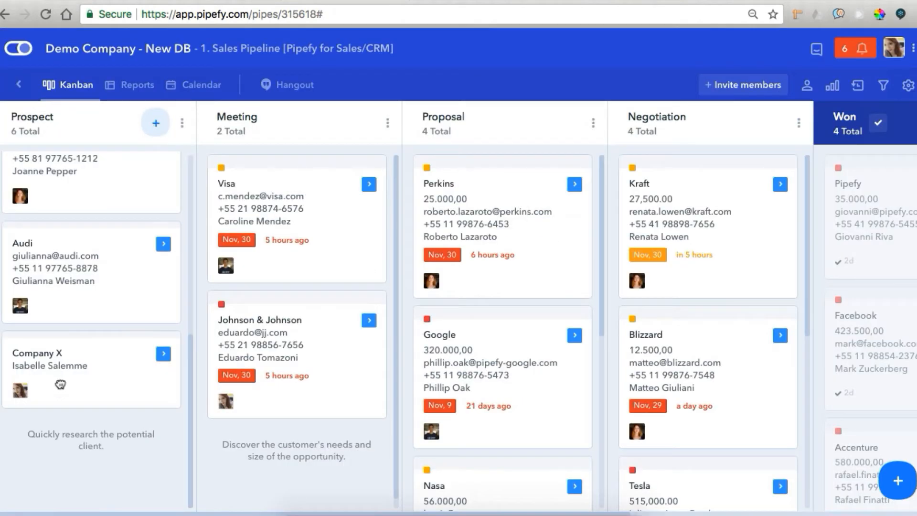
Check the Company X card's auto-filled contact email and phone, then close it
click(60, 387)
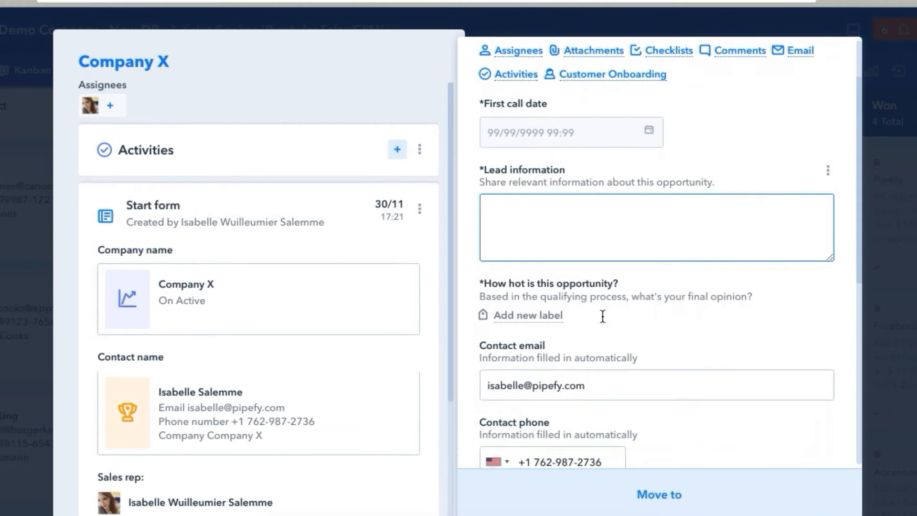
scroll(602, 316, down, 2)
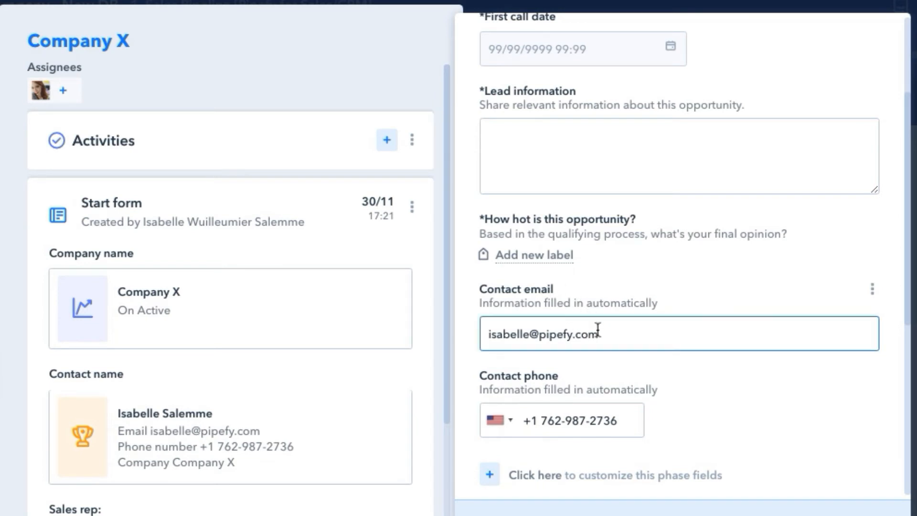
key(Escape)
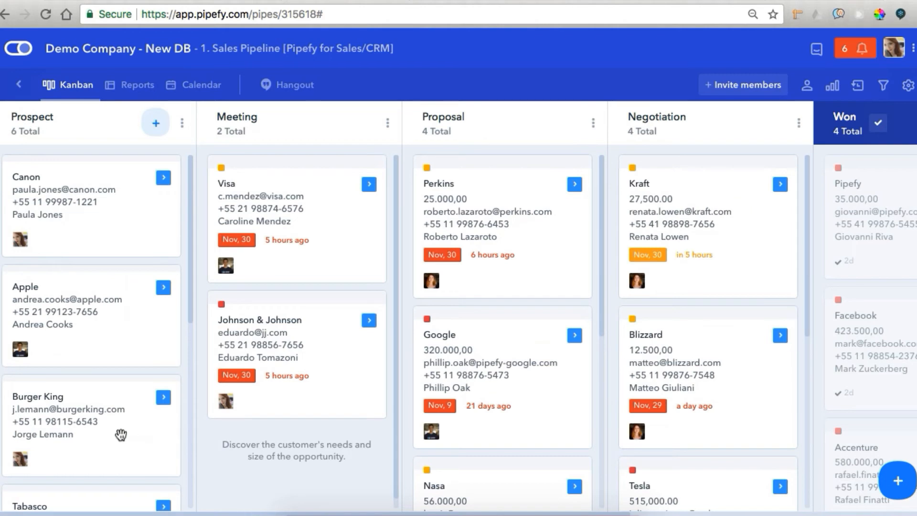
scroll(121, 434, down, 8)
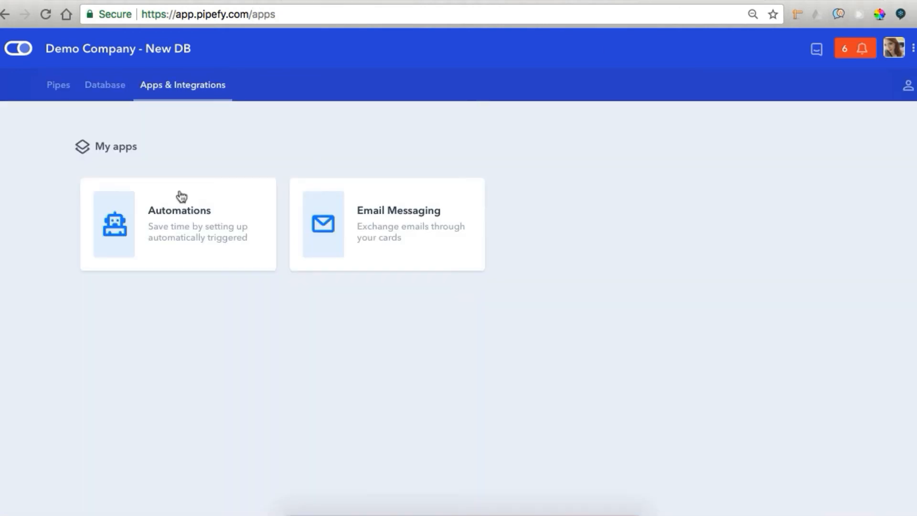
Inspect the 'Contact email - DB' automation's field mapping, then return to the automations list
click(143, 200)
scroll(420, 268, down, 2)
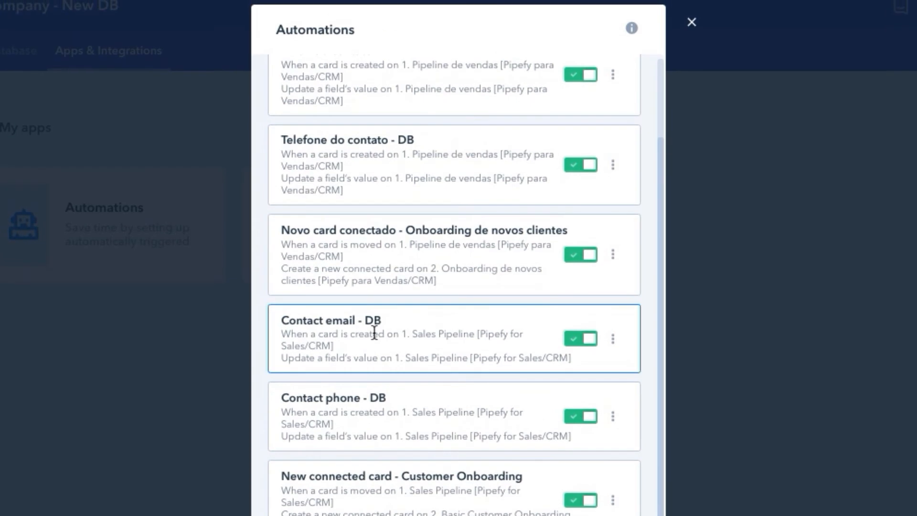
click(286, 330)
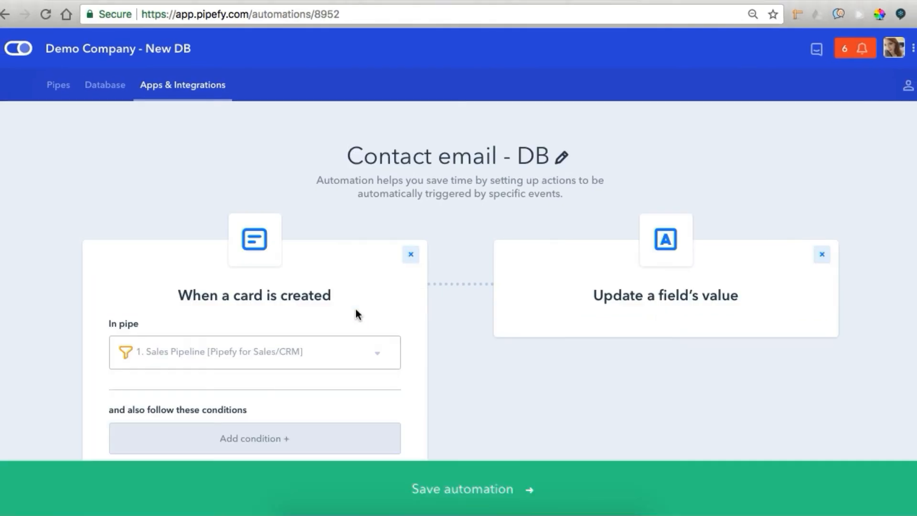
scroll(356, 311, down, 1)
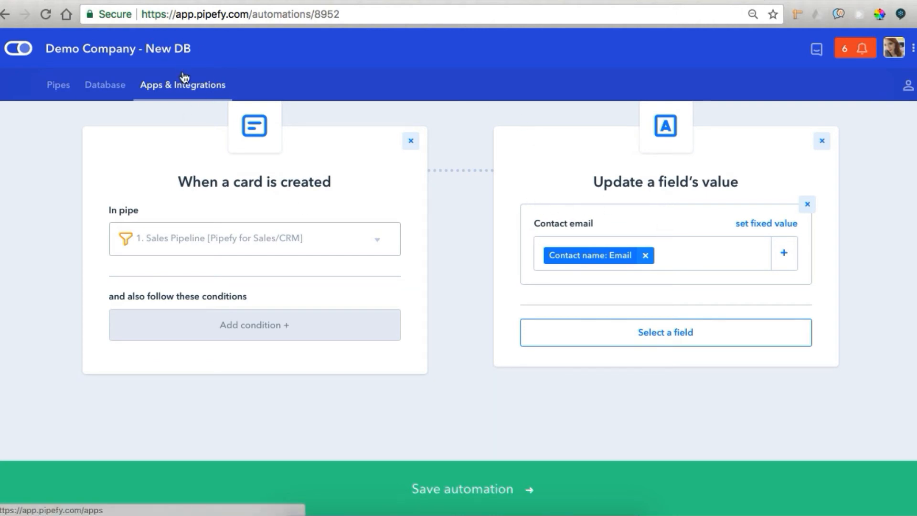
click(180, 86)
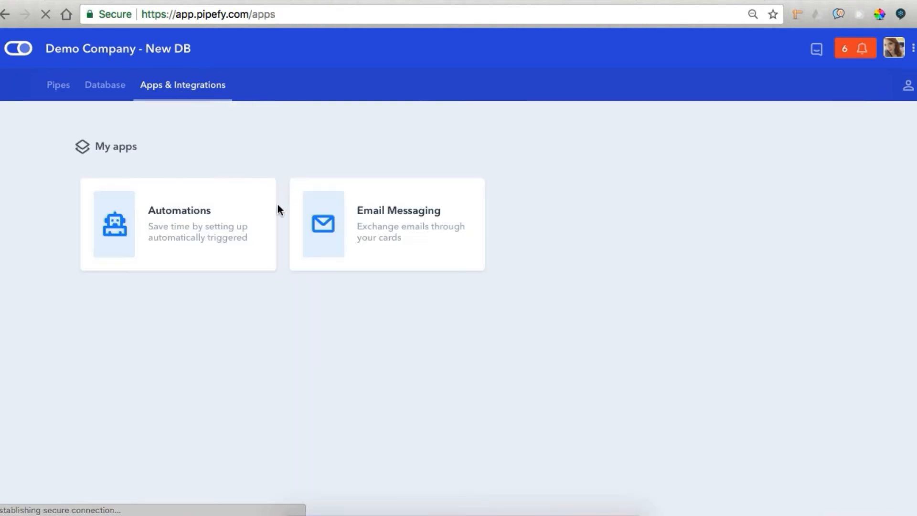
click(206, 223)
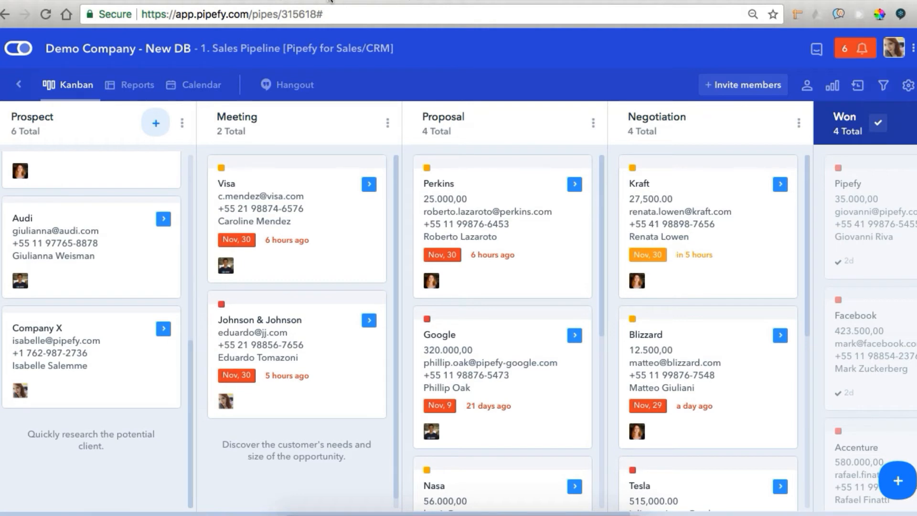
Open the Company X card and look over its card view customization options
click(95, 364)
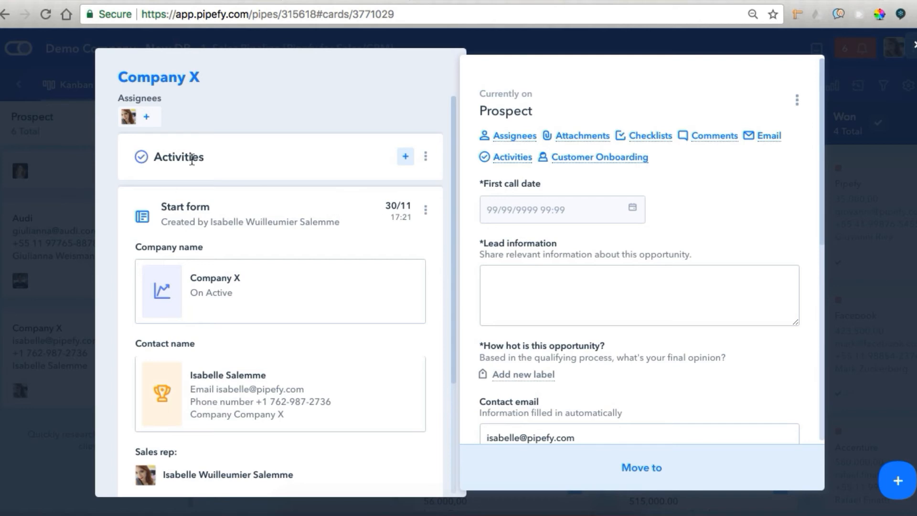
drag(453, 174, 448, 322)
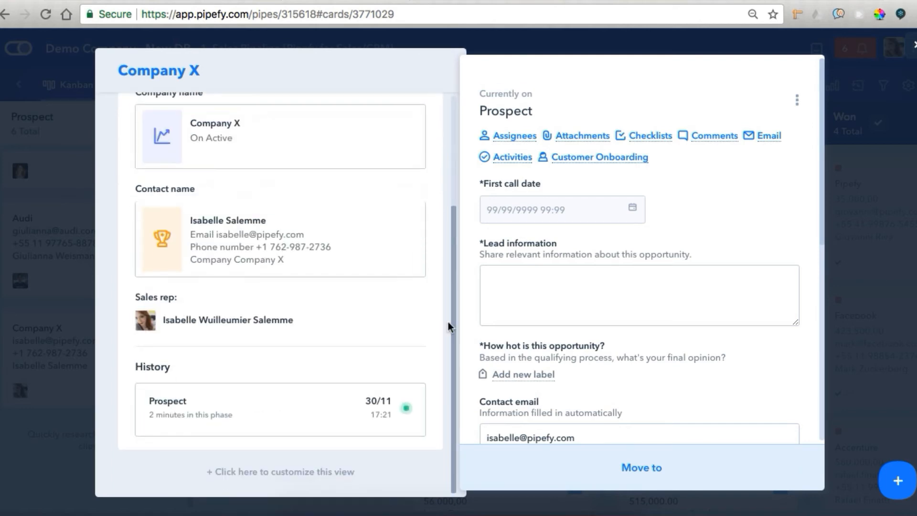
click(315, 479)
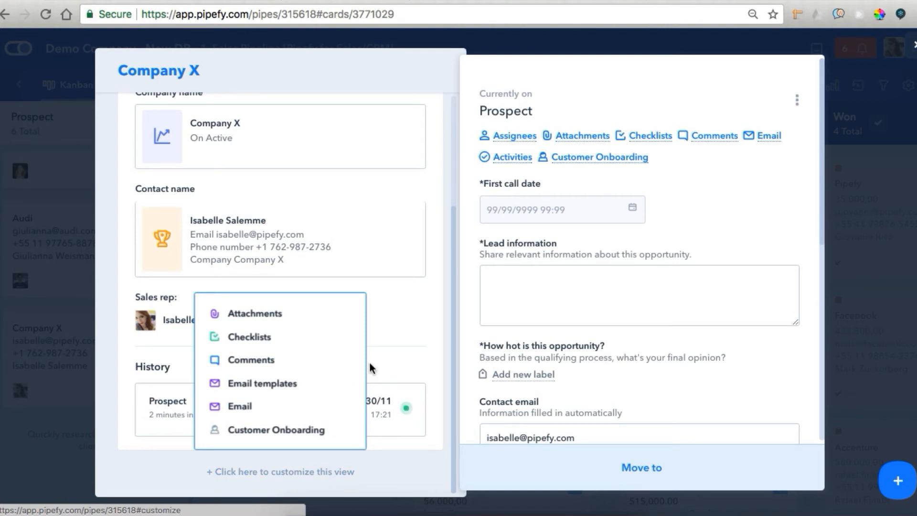
click(409, 325)
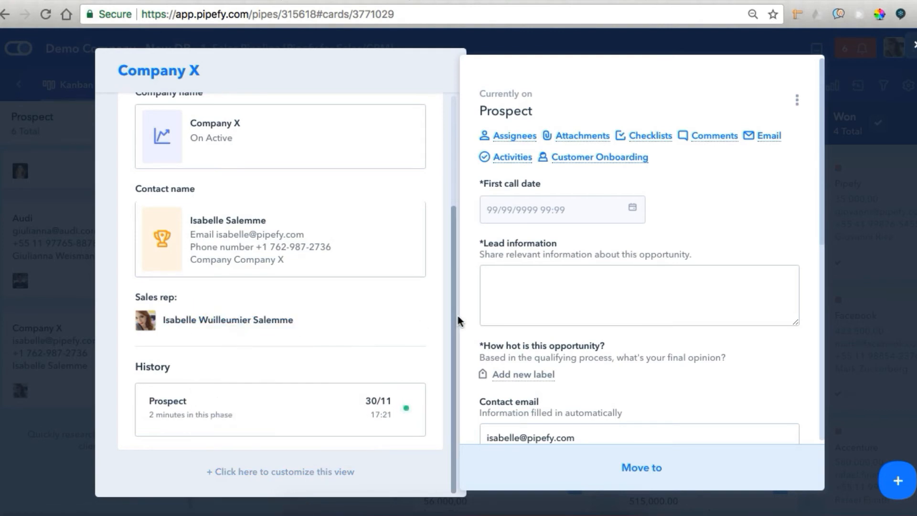
drag(453, 309, 464, 195)
Add an Email activity dated 30/11/2017 for Sales to Company X, then close the card
click(409, 153)
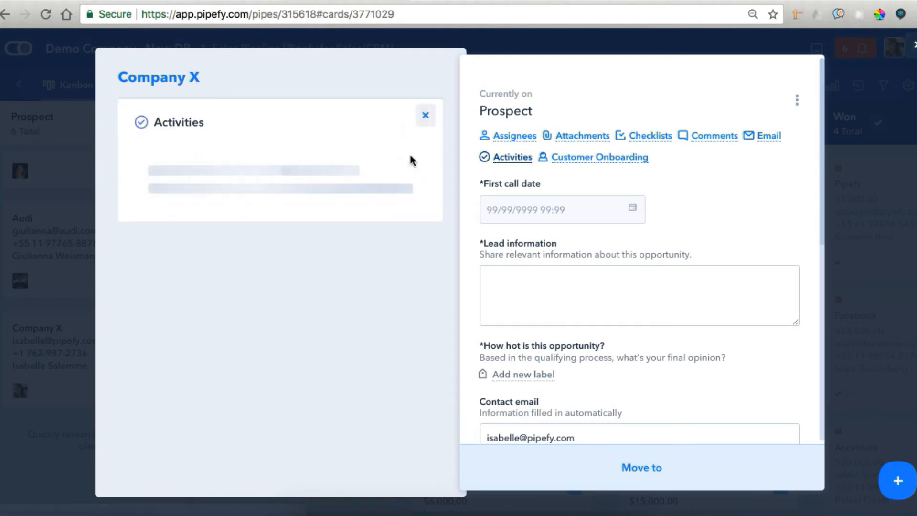
click(398, 304)
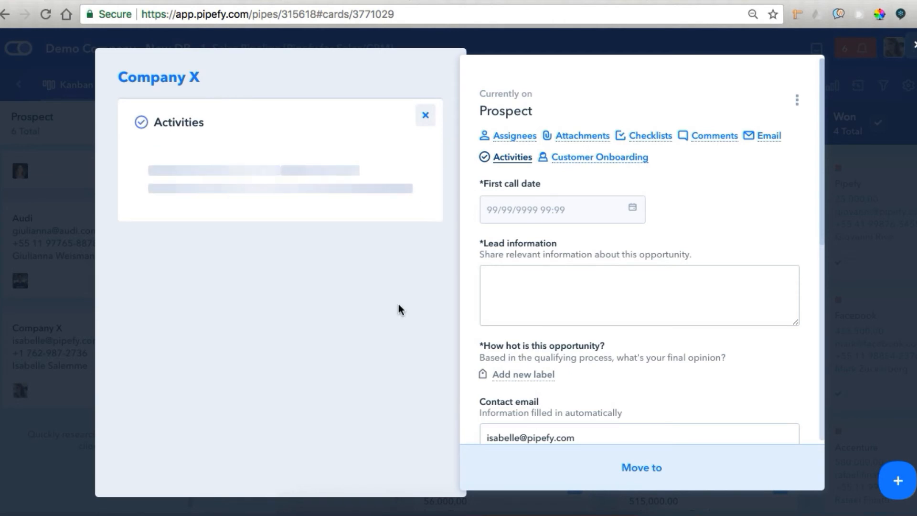
scroll(451, 191, down, 5)
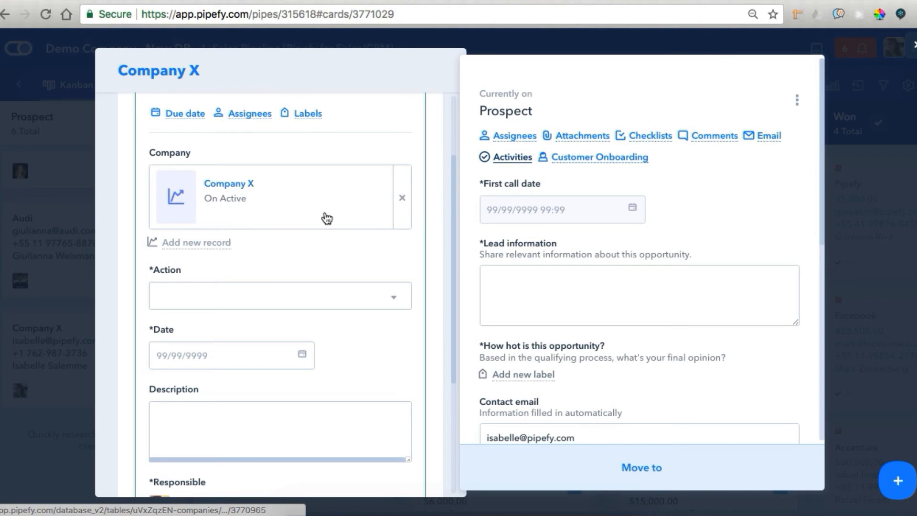
click(207, 297)
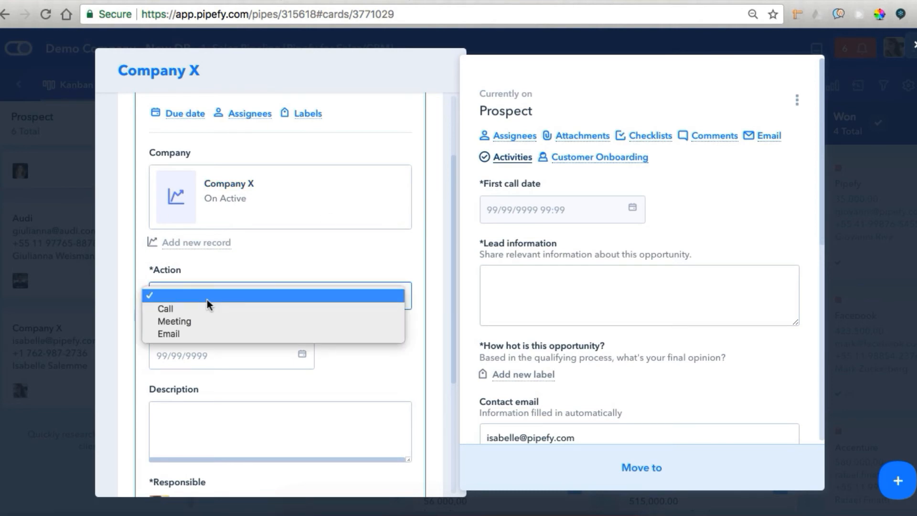
click(211, 333)
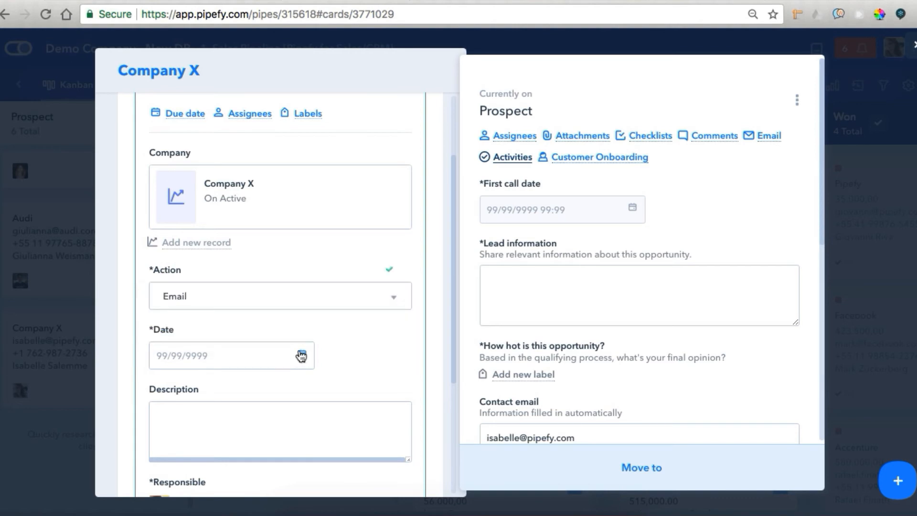
click(300, 355)
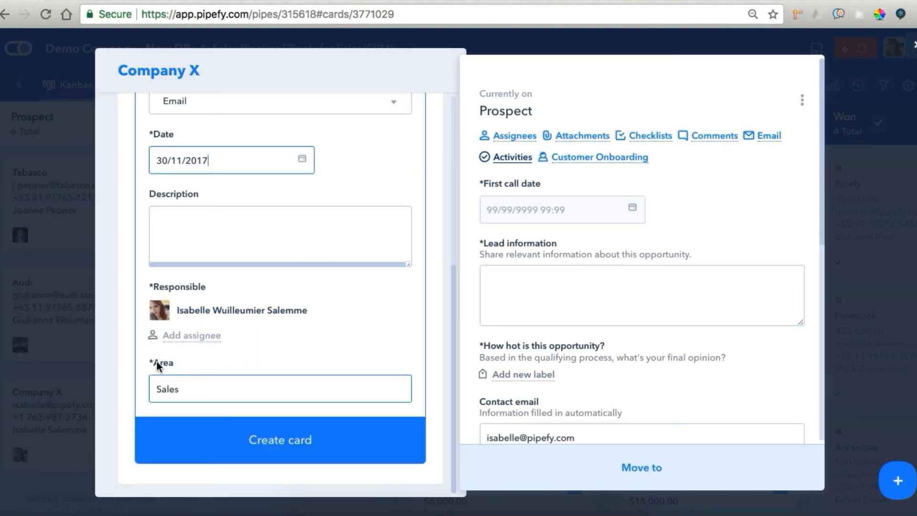
click(232, 441)
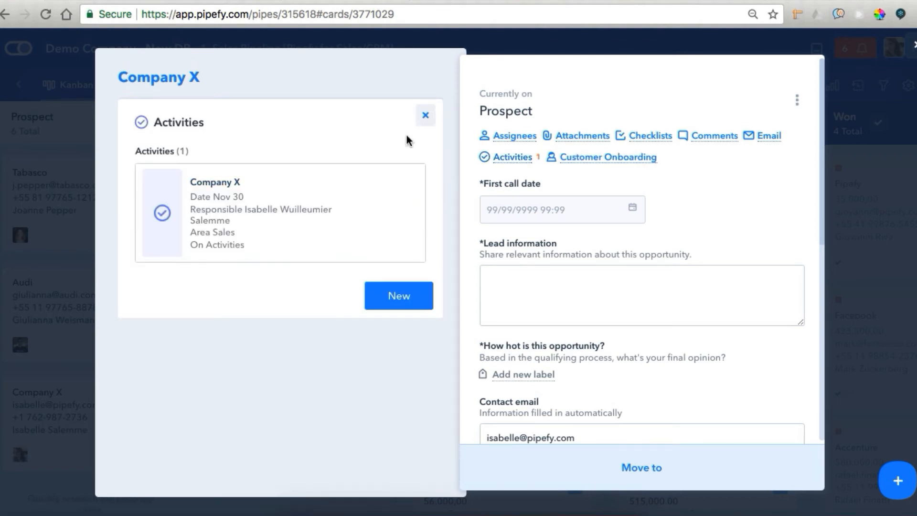
click(425, 118)
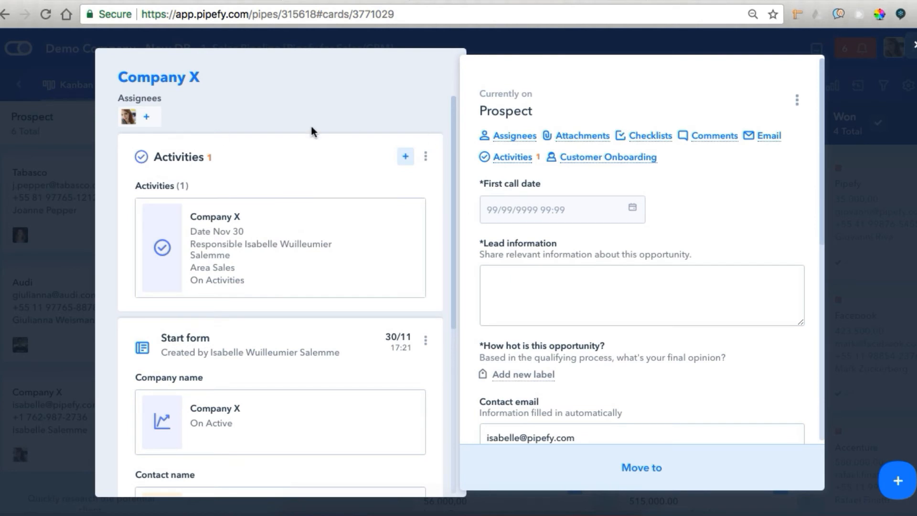
click(888, 39)
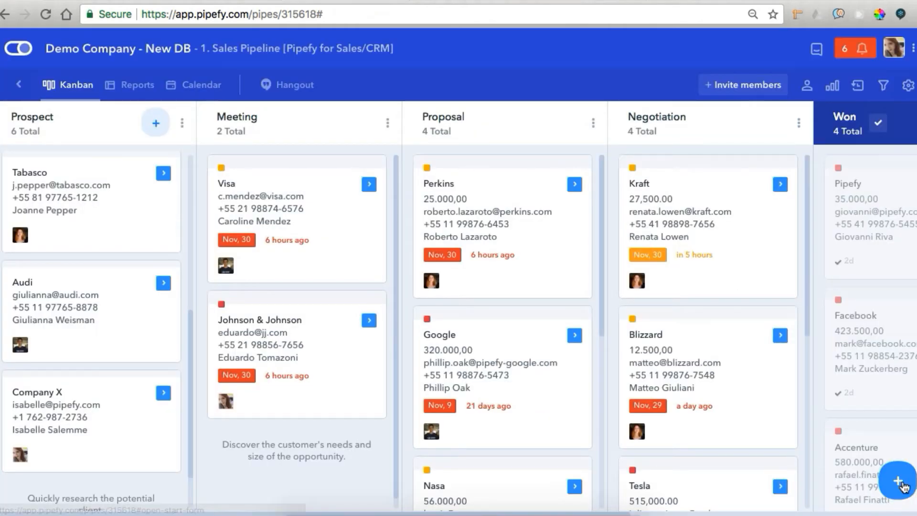
Search 'company' in the Companies table and review Company X's related cards and contact
click(897, 480)
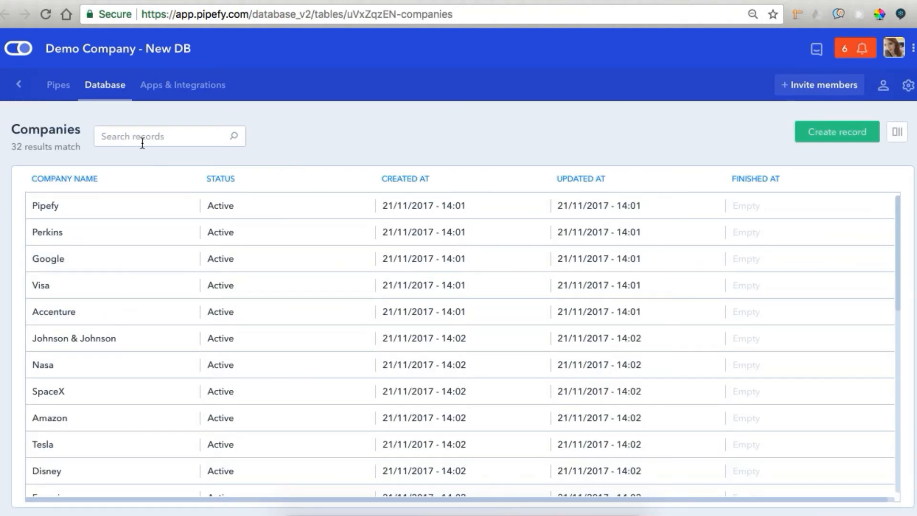
click(142, 139)
text(company)
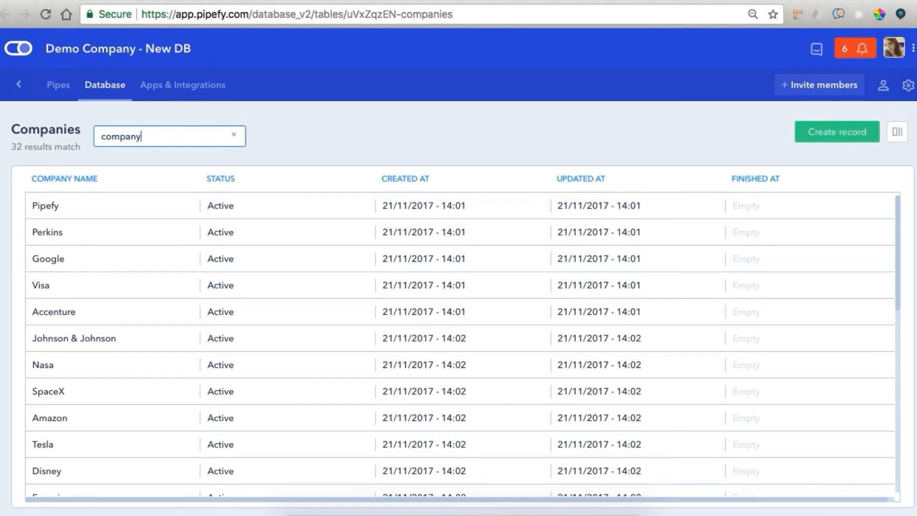
click(76, 208)
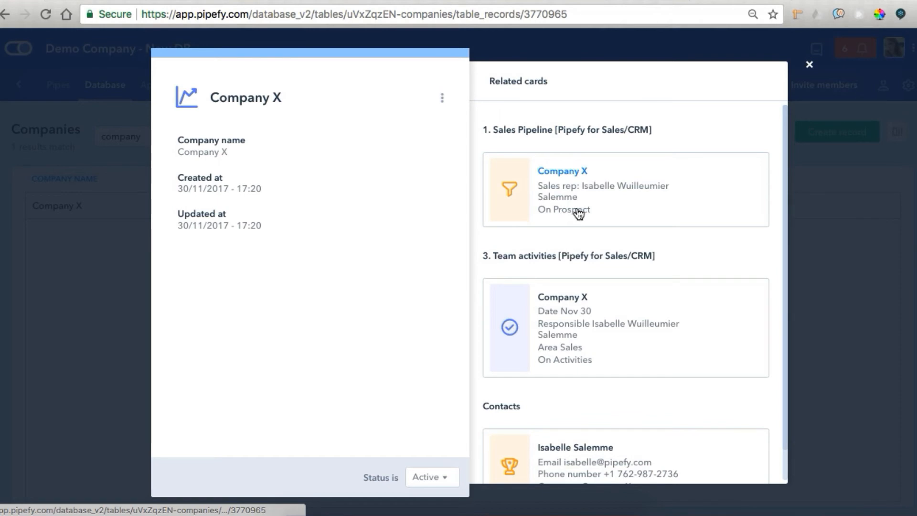
scroll(563, 206, down, 1)
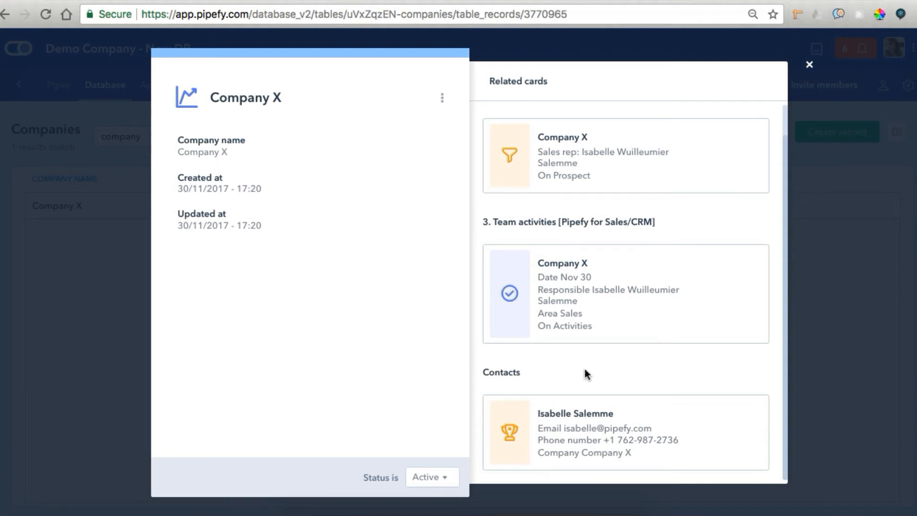
click(809, 64)
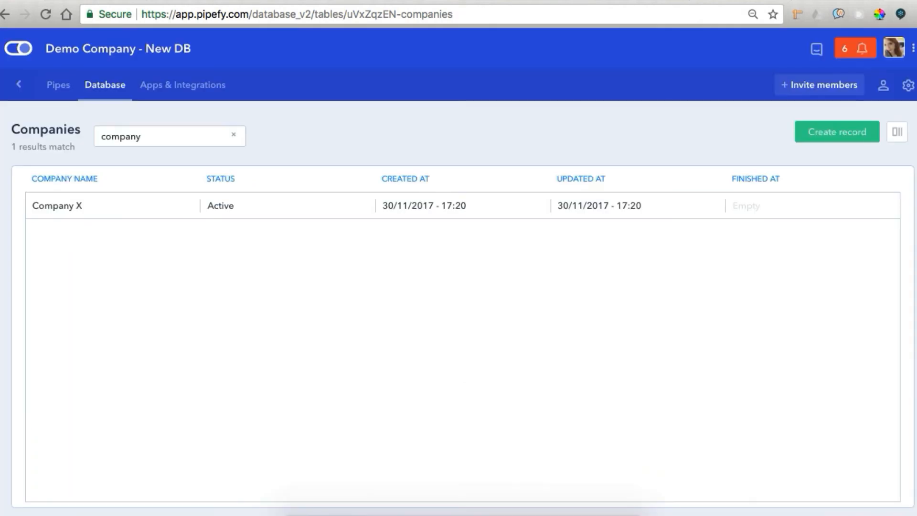
click(284, 2)
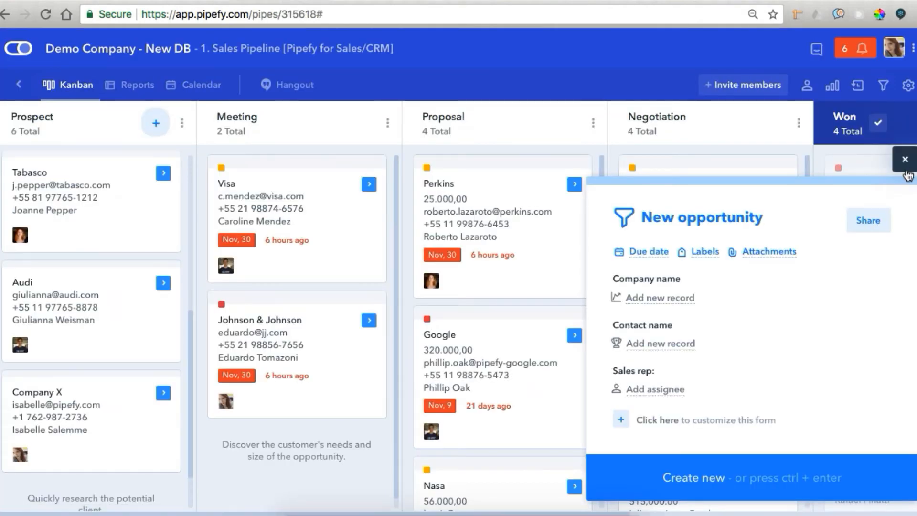
Dismiss the new opportunity form and review card title, subtitle and summarized layout in Pipe settings
click(905, 159)
click(908, 85)
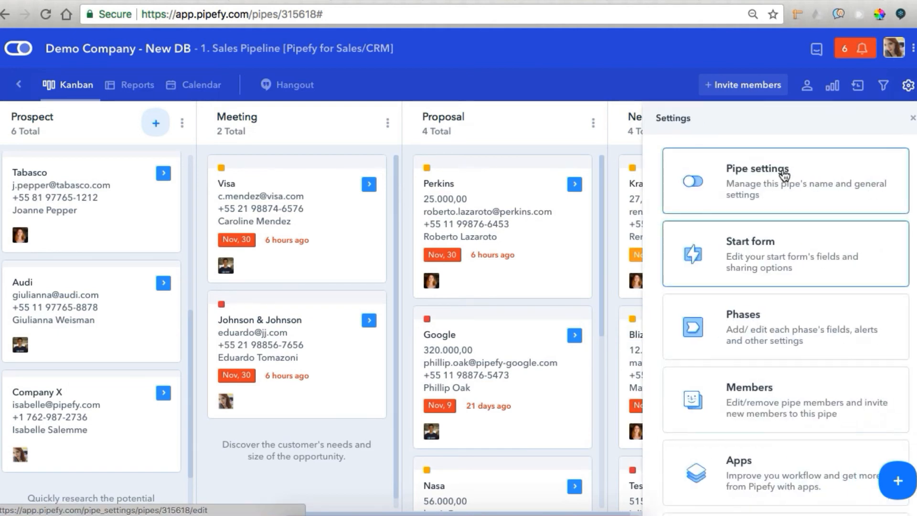
click(794, 162)
scroll(572, 186, down, 3)
scroll(585, 185, down, 1)
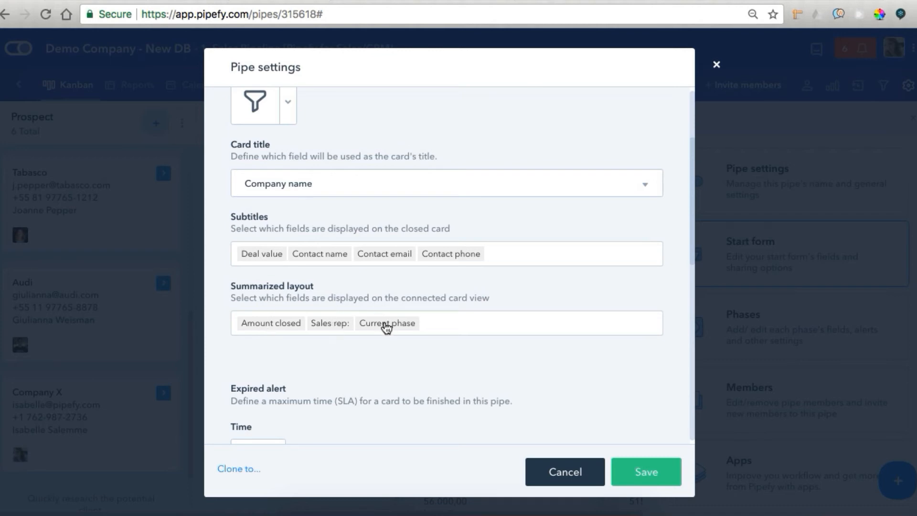
click(565, 472)
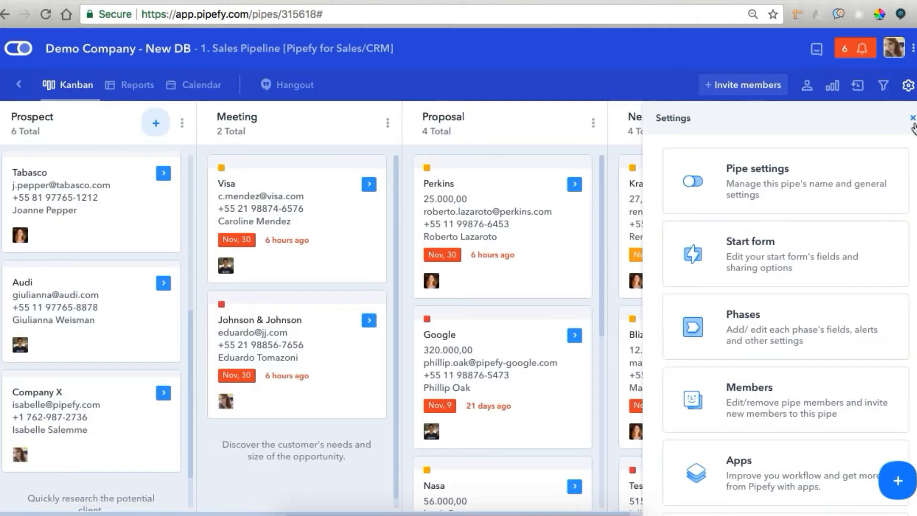
click(912, 118)
Change pipe members' roles from Pipe admin to Restricted view in the Members list
click(807, 87)
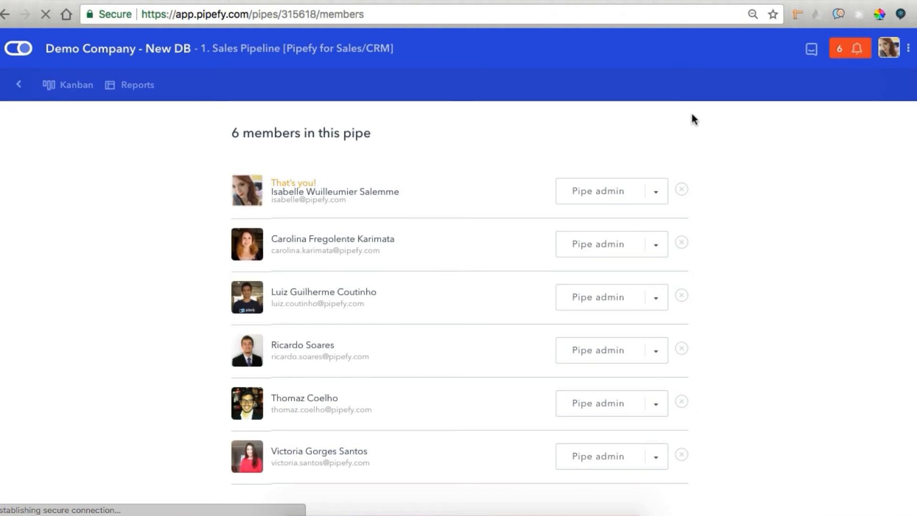
click(655, 249)
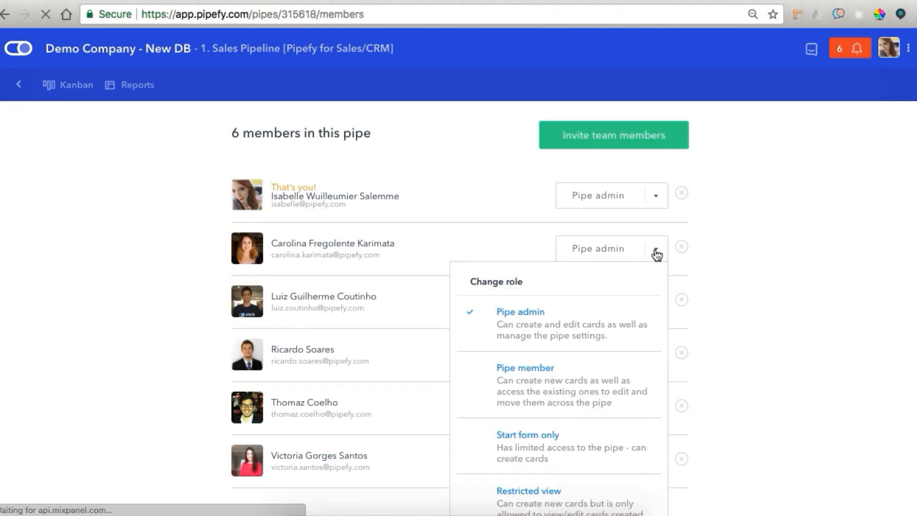
click(568, 492)
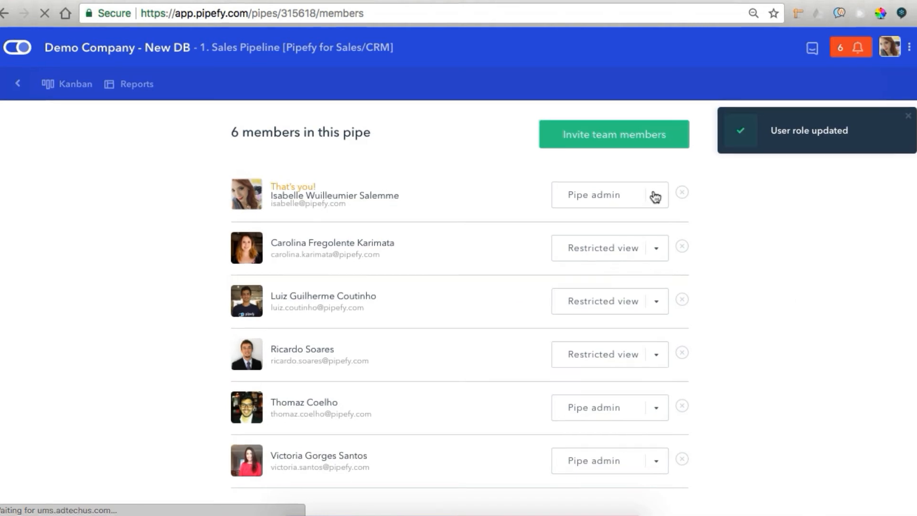
click(654, 198)
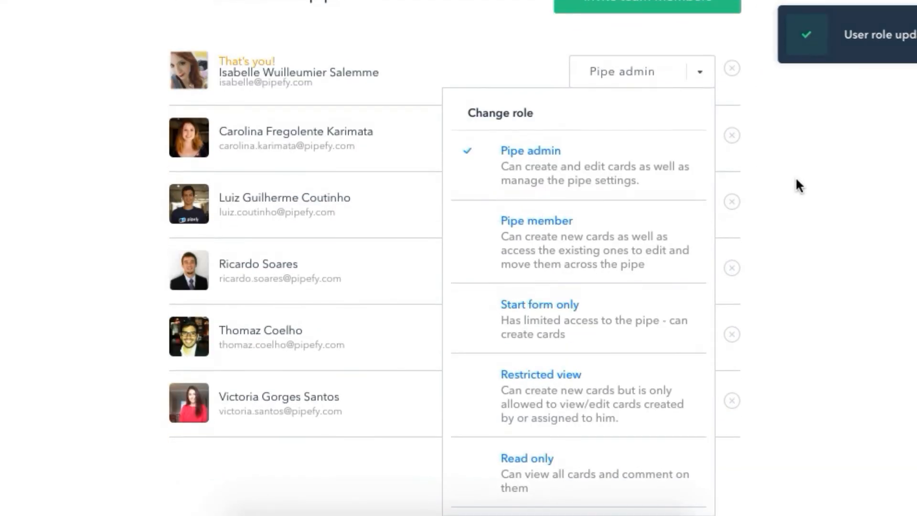
scroll(796, 179, up, 1)
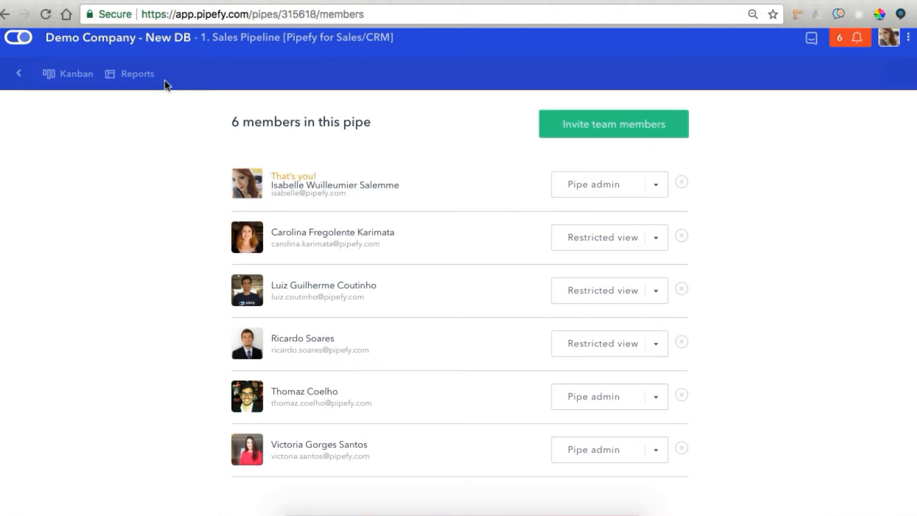
scroll(136, 125, up, 1)
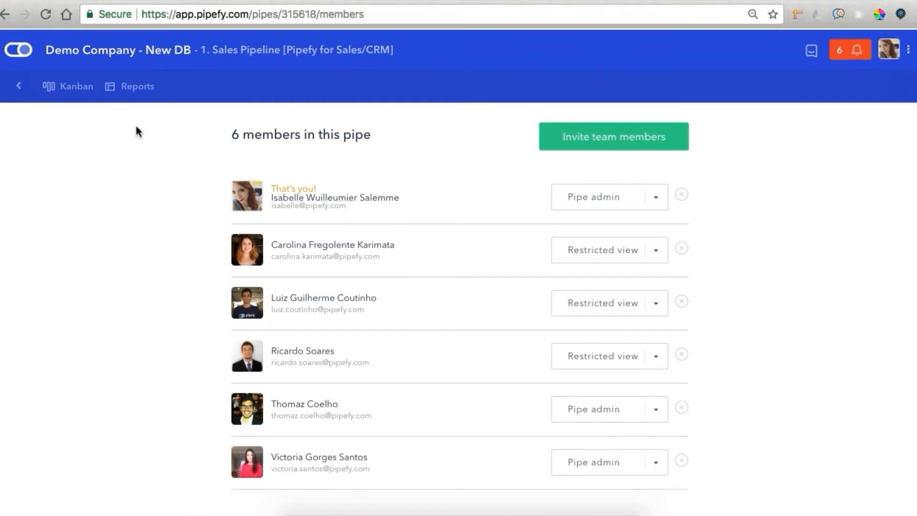
Back on the kanban board, open the Perkins deal and review its Proposal phase fields
click(77, 95)
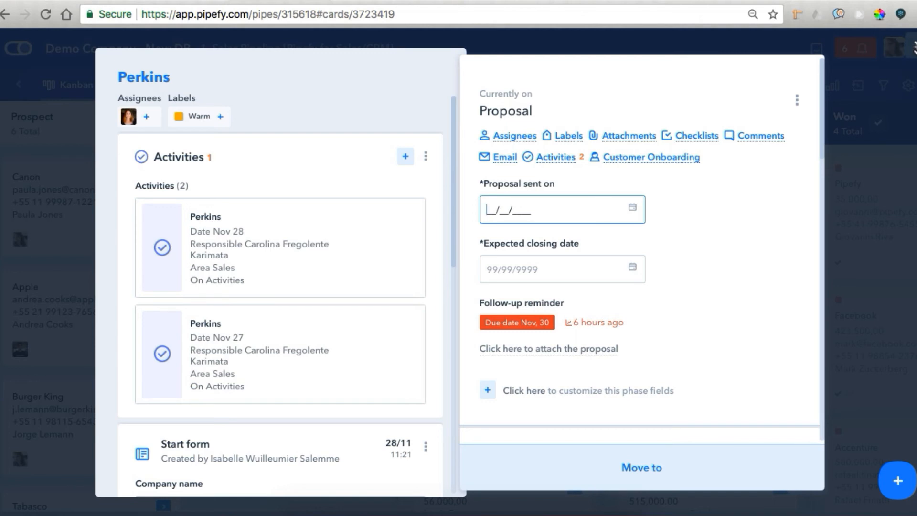
click(914, 47)
click(499, 220)
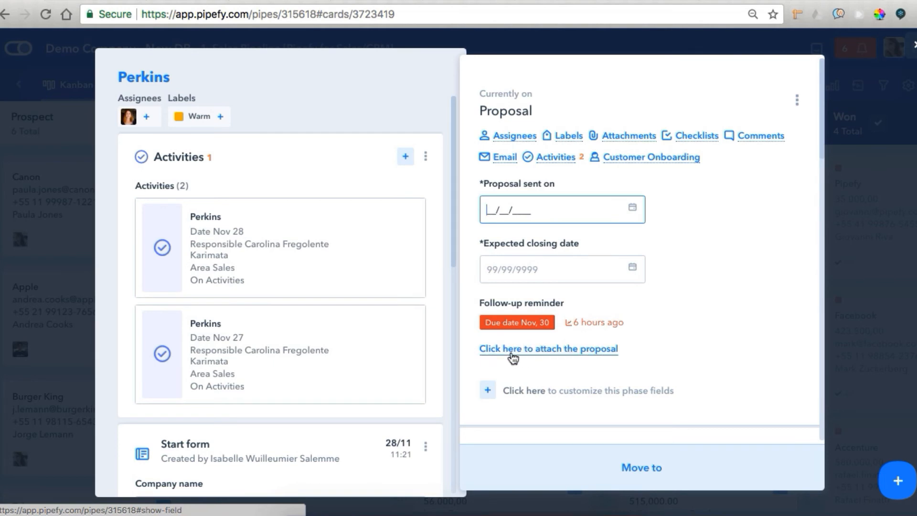
click(530, 354)
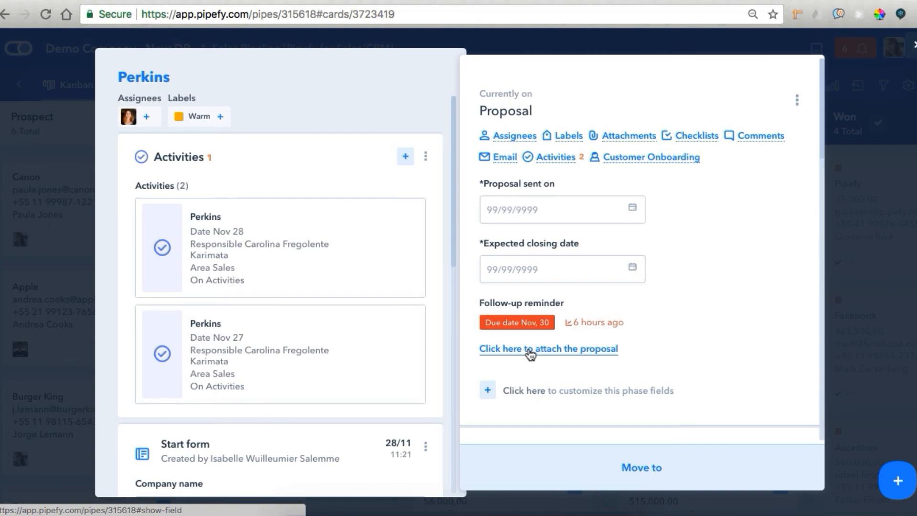
Review and save the proposal attachment field's settings, then close the Perkins card
click(794, 350)
click(733, 394)
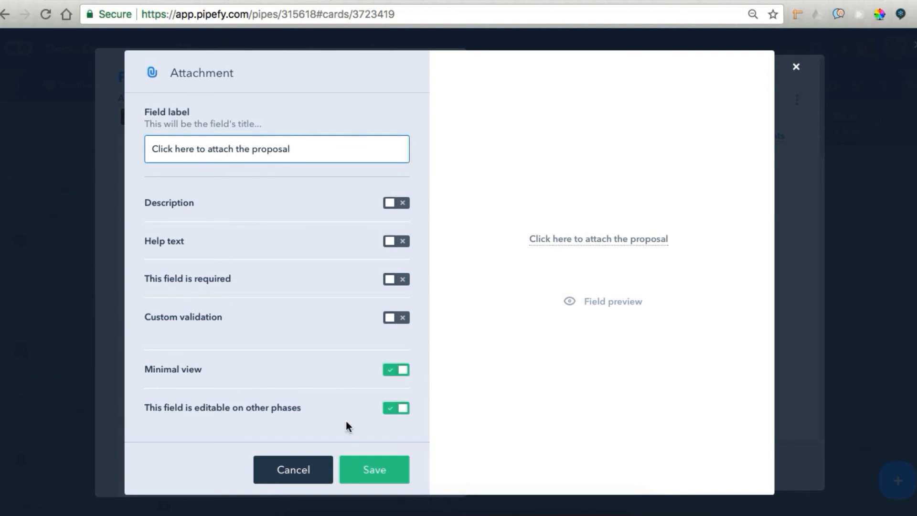
click(363, 469)
click(534, 204)
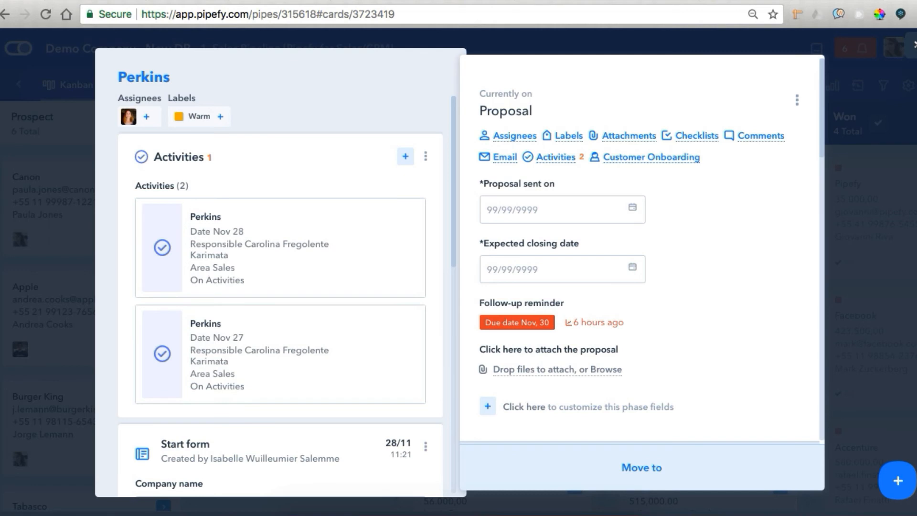
click(914, 45)
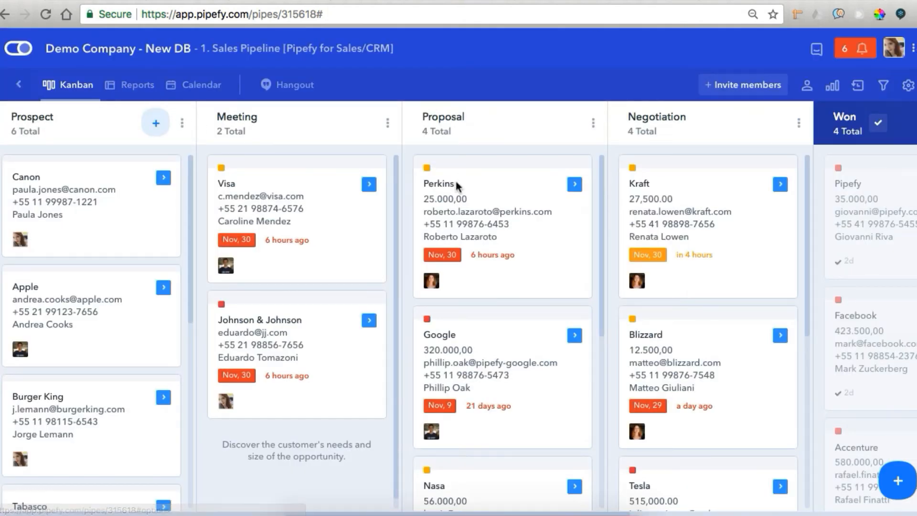
In the pipe's reports, add the Deal value column to the Value in Proposal report
click(118, 86)
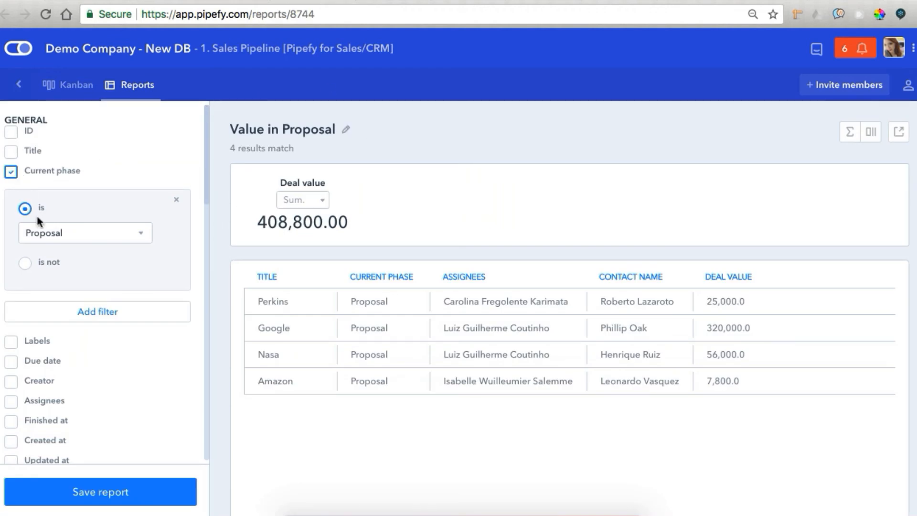
click(871, 131)
scroll(762, 291, down, 5)
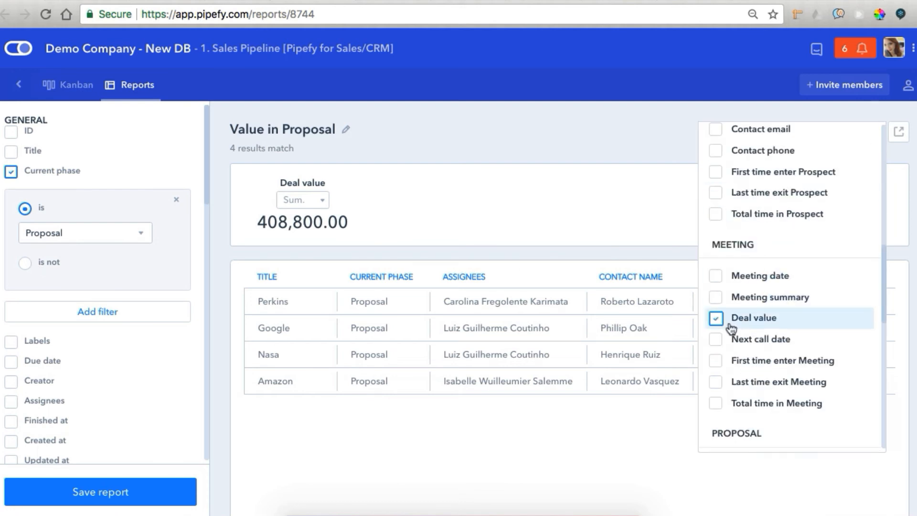
click(667, 224)
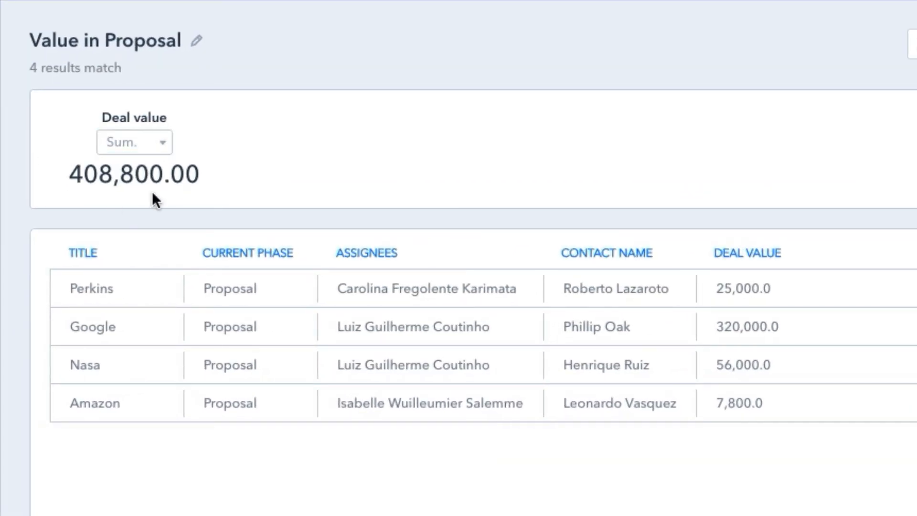
Try the Deal value summary as average, minimum and maximum, then settle on sum
click(167, 145)
click(161, 123)
click(167, 140)
click(158, 181)
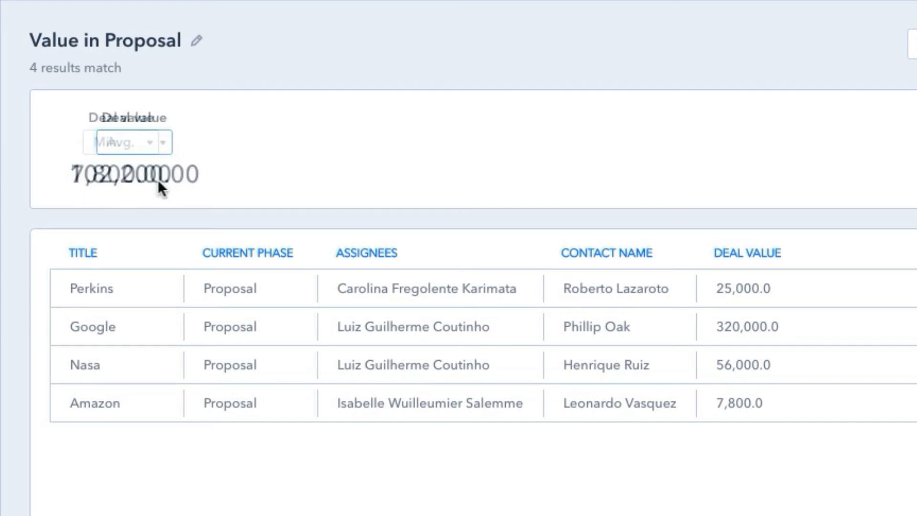
click(156, 144)
click(139, 158)
click(143, 142)
click(152, 90)
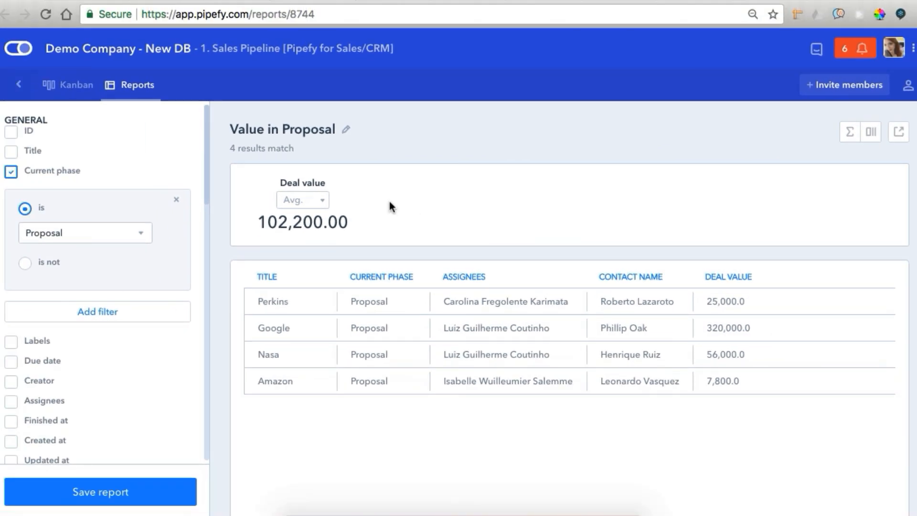
click(297, 201)
click(301, 214)
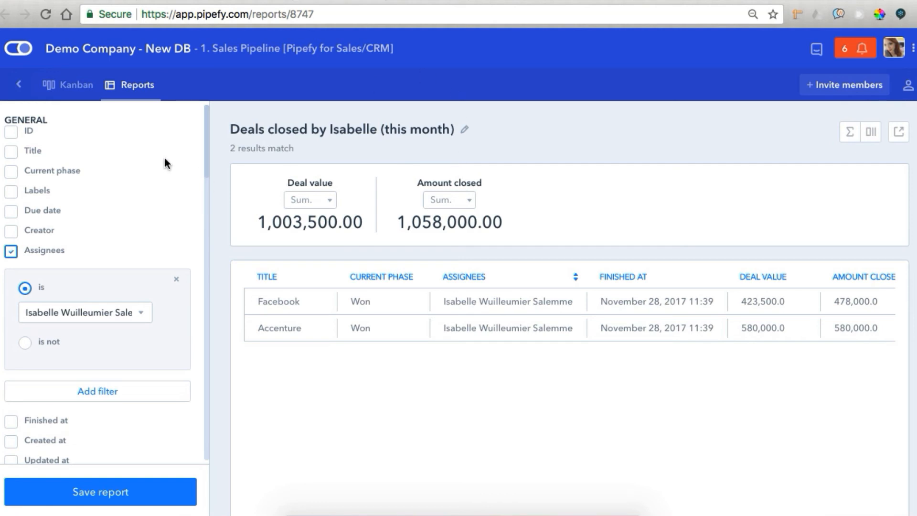
Scroll the closed-deals report's filter panel, then return to the Sales Pipeline kanban board
drag(205, 140, 199, 291)
scroll(198, 346, down, 2)
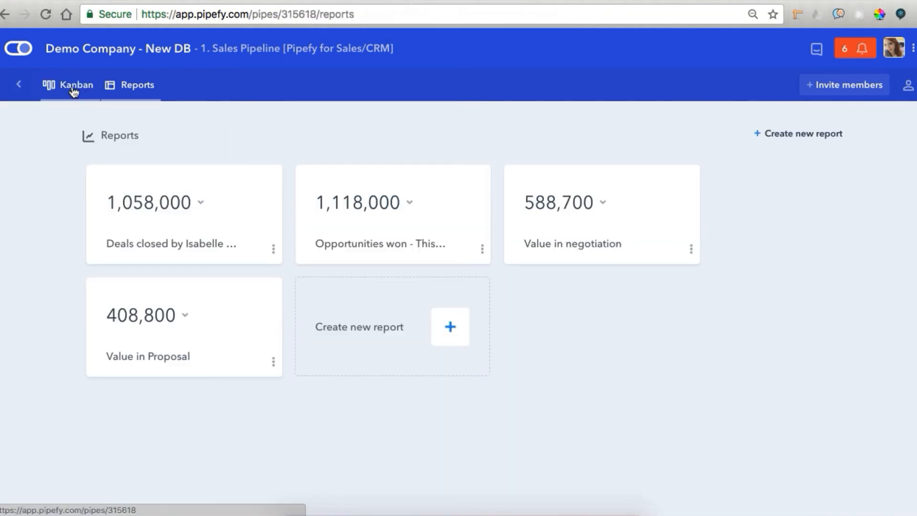
click(67, 88)
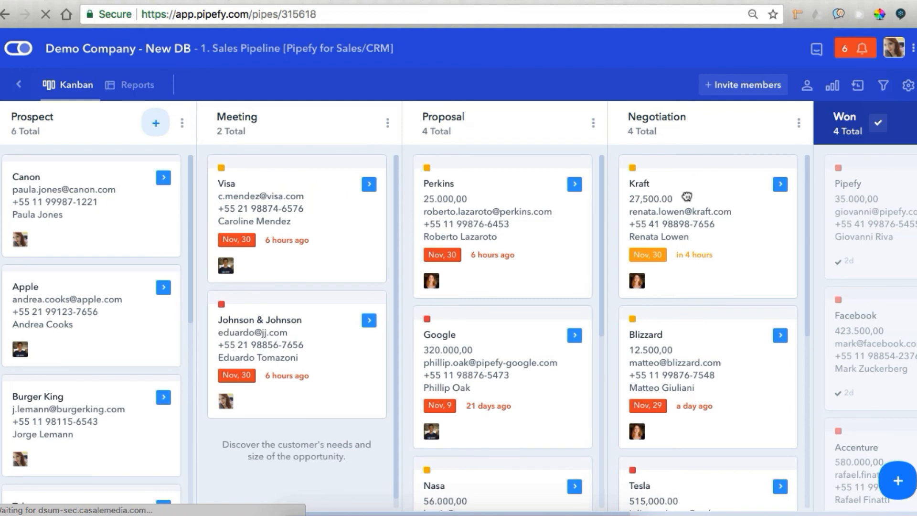
Open the Kraft deal card and move it from Negotiation into the Won phase
click(687, 196)
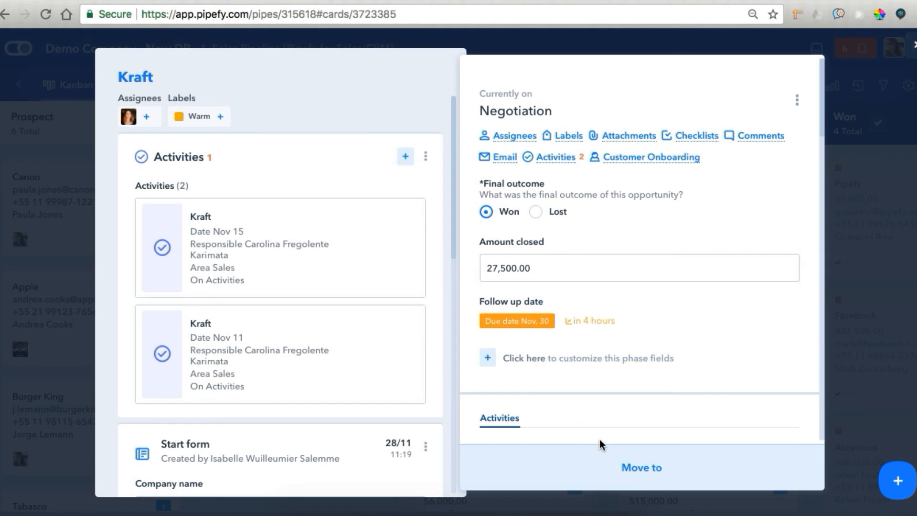
click(614, 467)
click(560, 339)
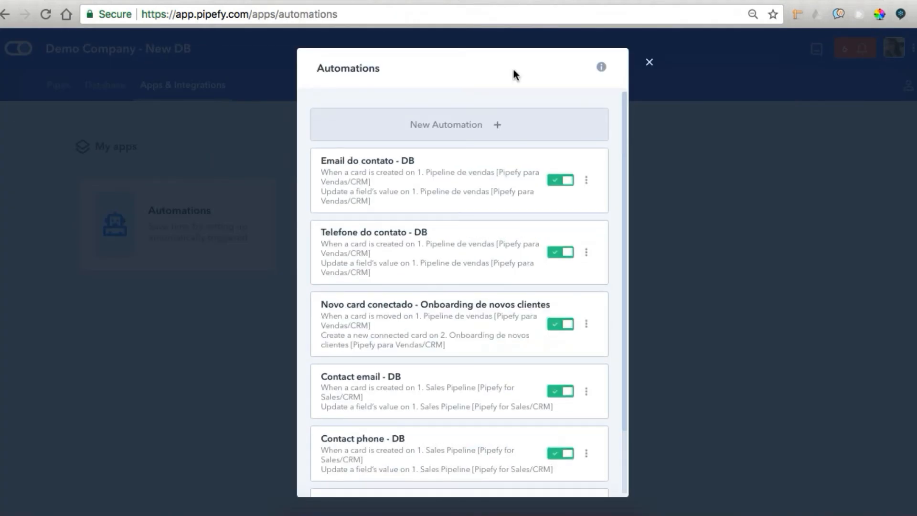
scroll(414, 404, down, 2)
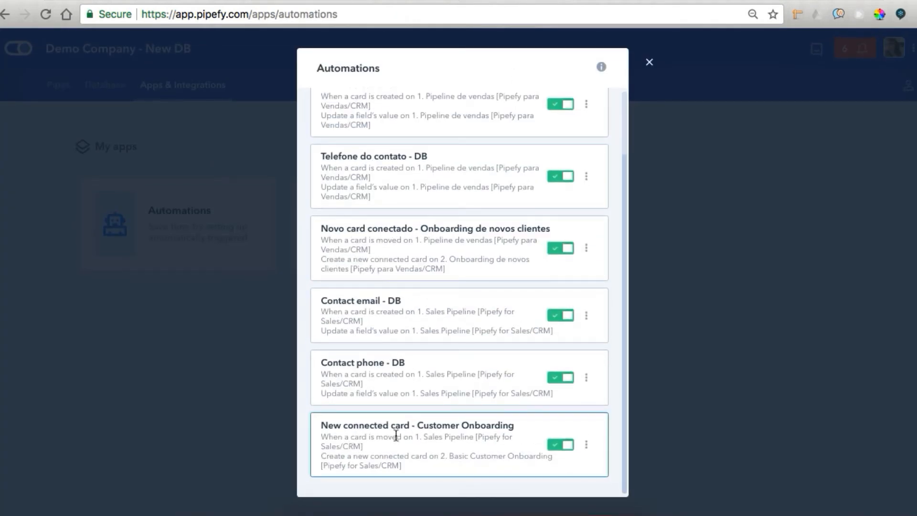
click(395, 435)
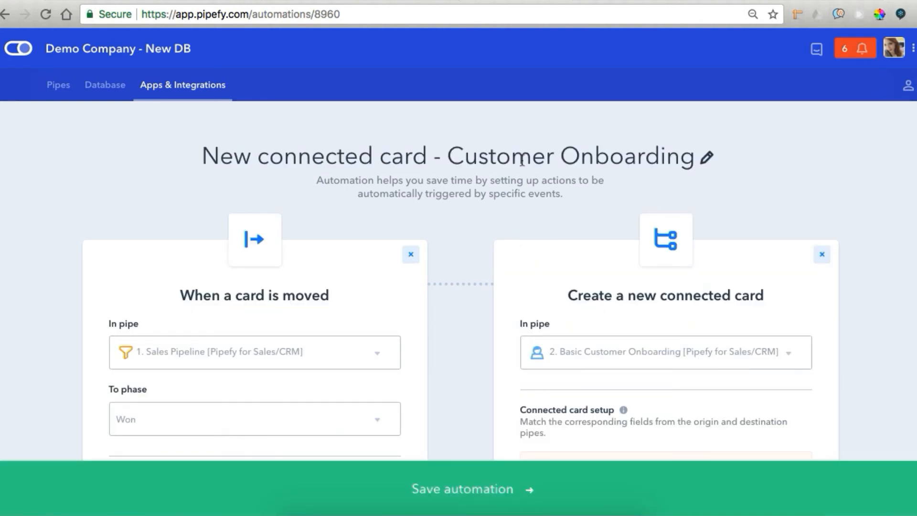
scroll(466, 285, down, 2)
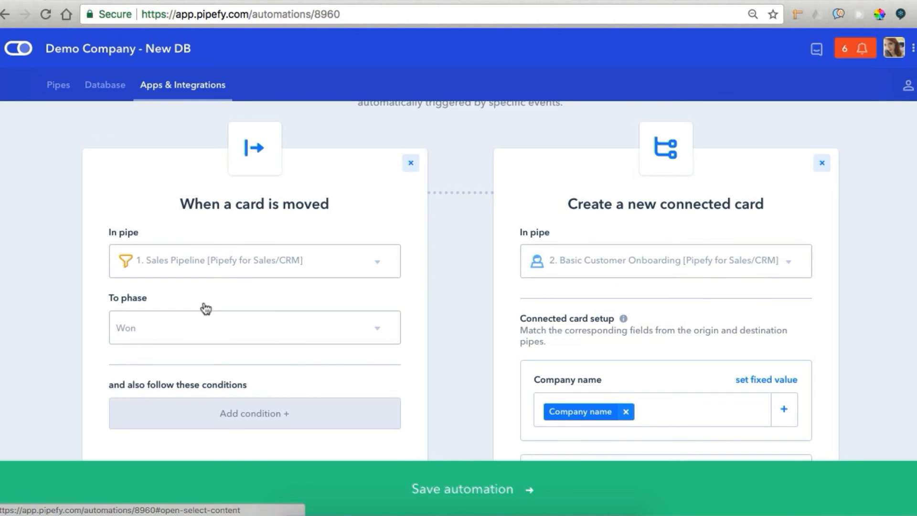
scroll(718, 242, down, 1)
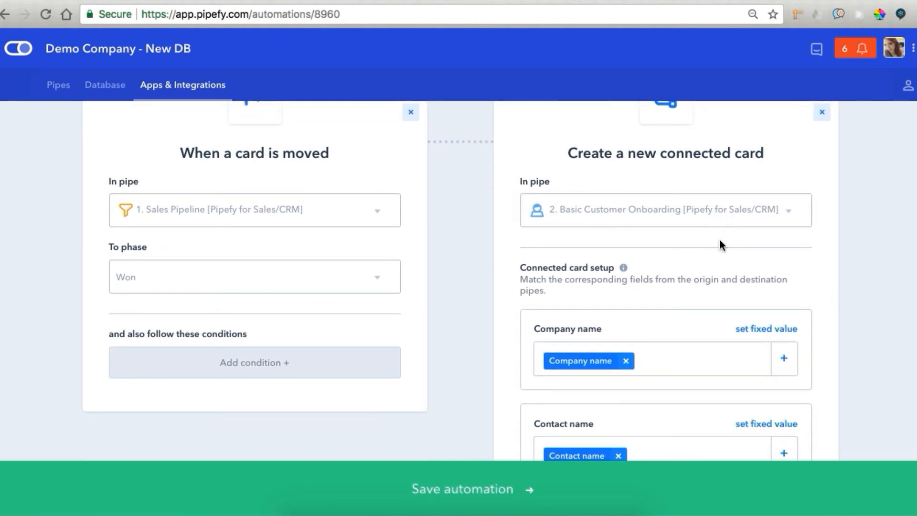
scroll(719, 240, down, 3)
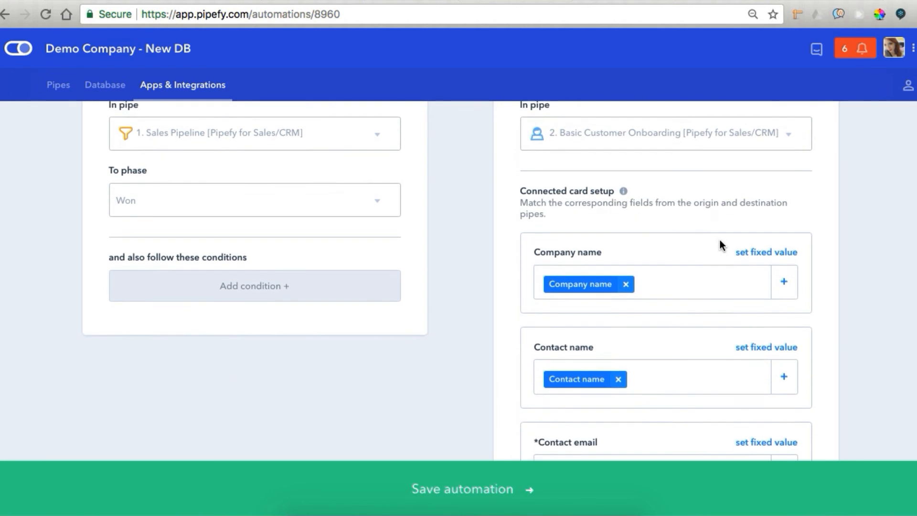
scroll(720, 241, down, 2)
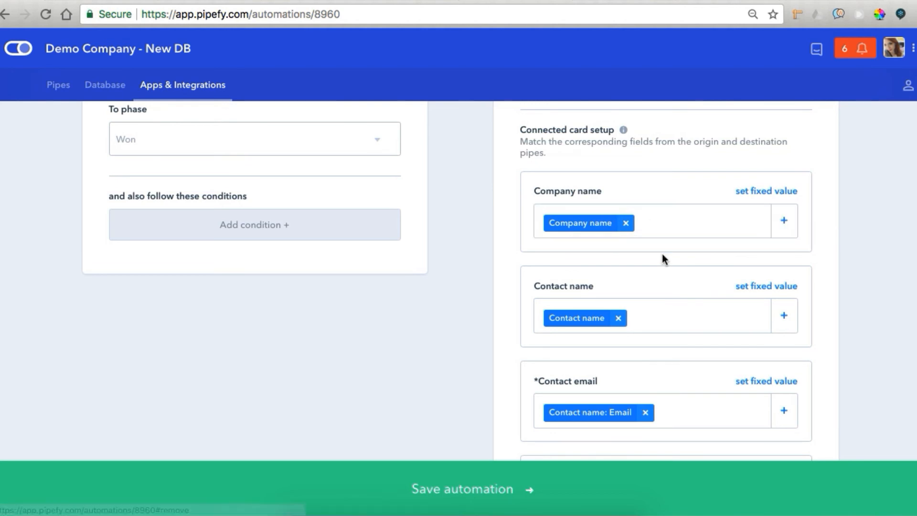
scroll(632, 288, down, 4)
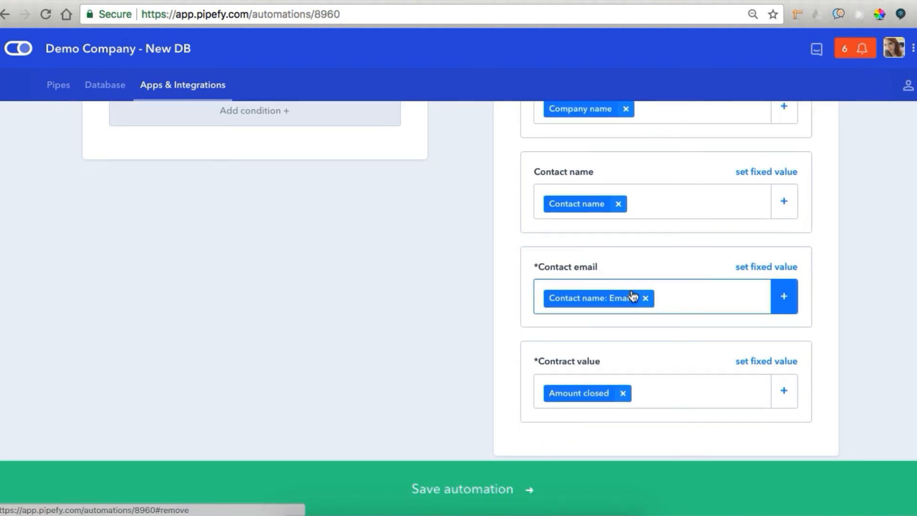
scroll(633, 298, down, 3)
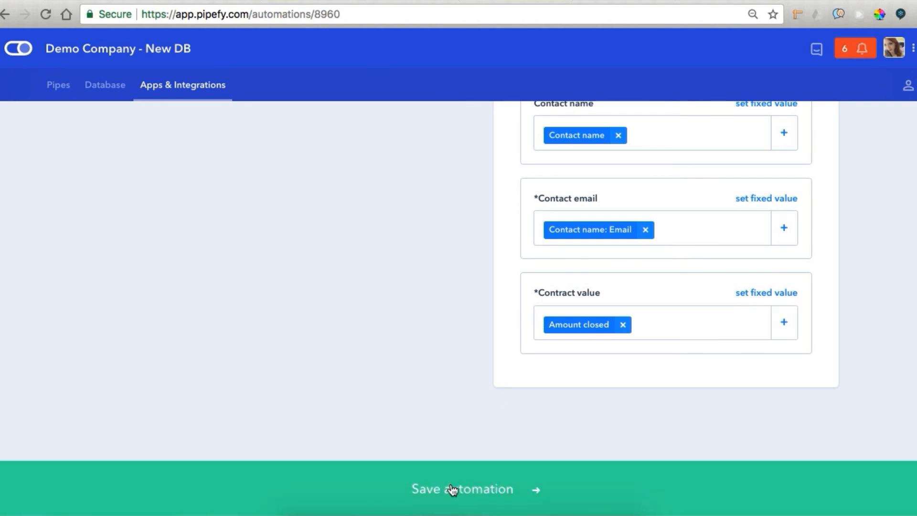
click(450, 488)
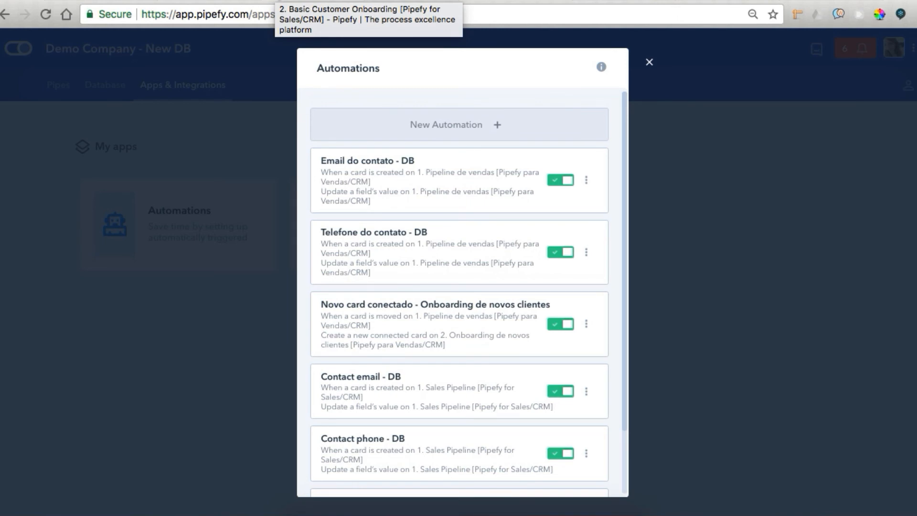
In Basic Customer Onboarding, open the Kraft card, assign a CS responsible and mark the contract Validated
click(274, 1)
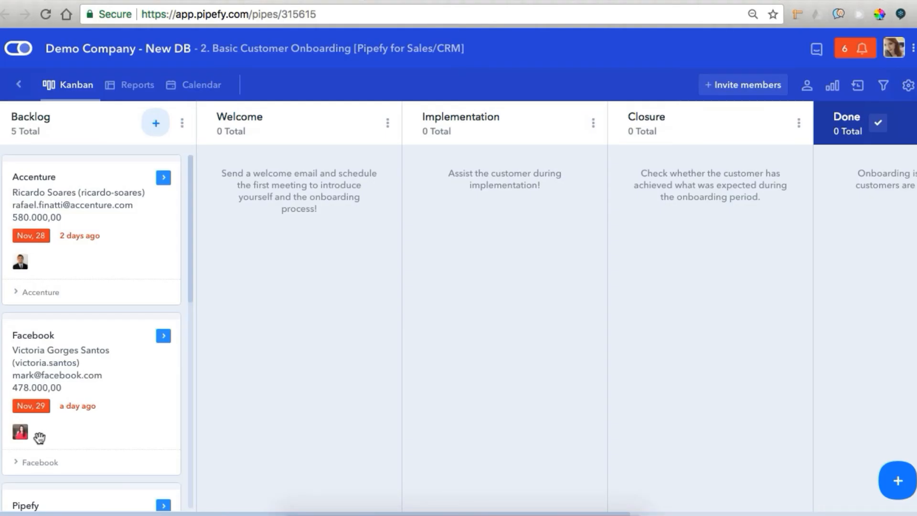
scroll(39, 437, down, 10)
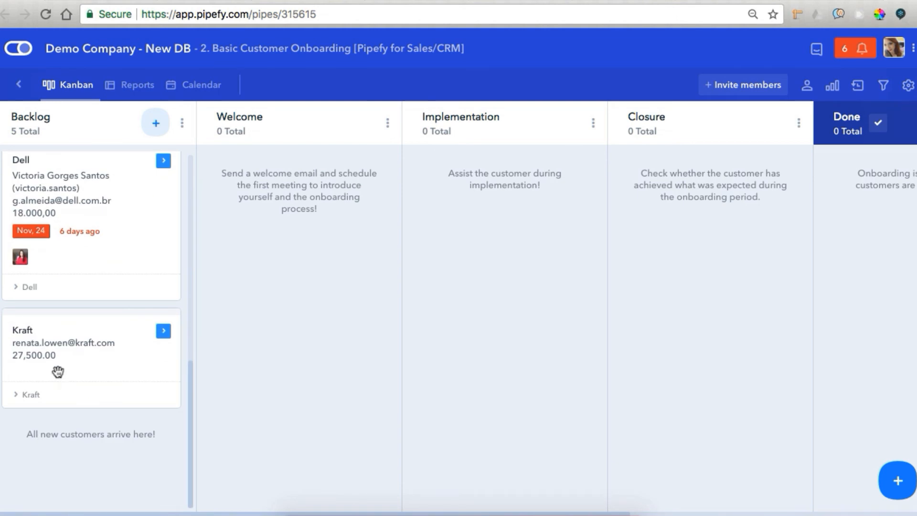
click(58, 372)
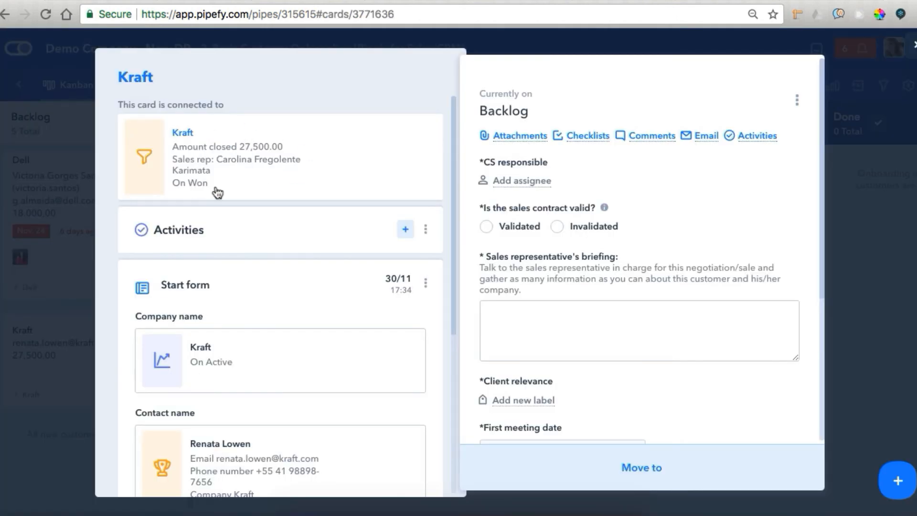
click(526, 181)
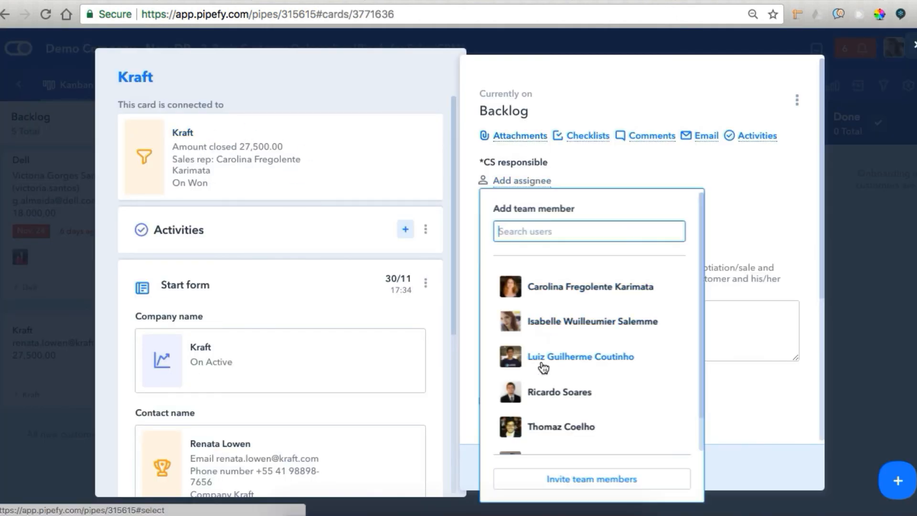
click(543, 394)
click(487, 257)
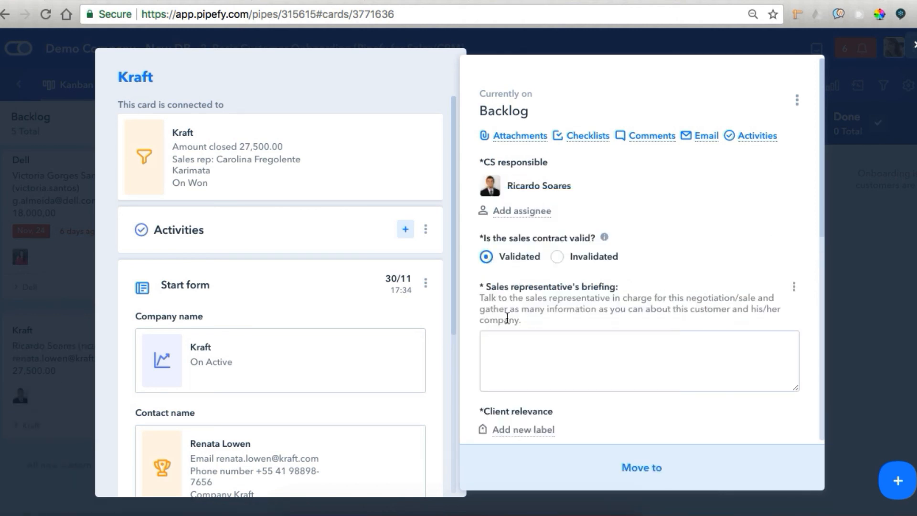
Add the 'briefing' text, High client relevance and a first meeting date, then move the card to Welcome
click(589, 364)
text(briefing)
scroll(589, 364, down, 2)
click(547, 380)
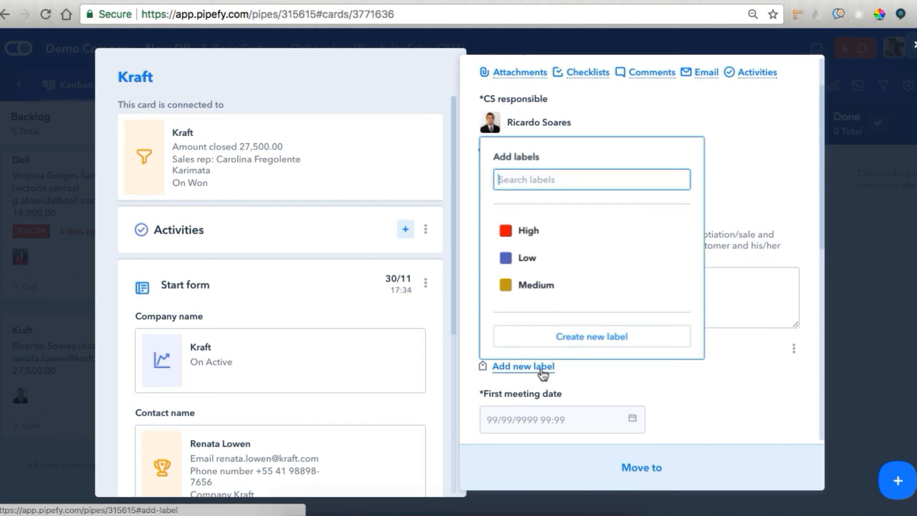
click(531, 234)
click(638, 413)
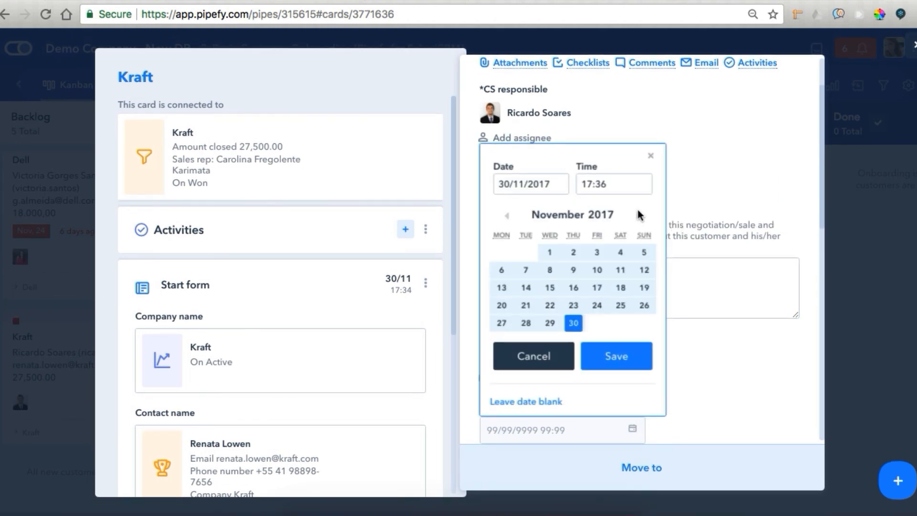
click(616, 356)
click(616, 467)
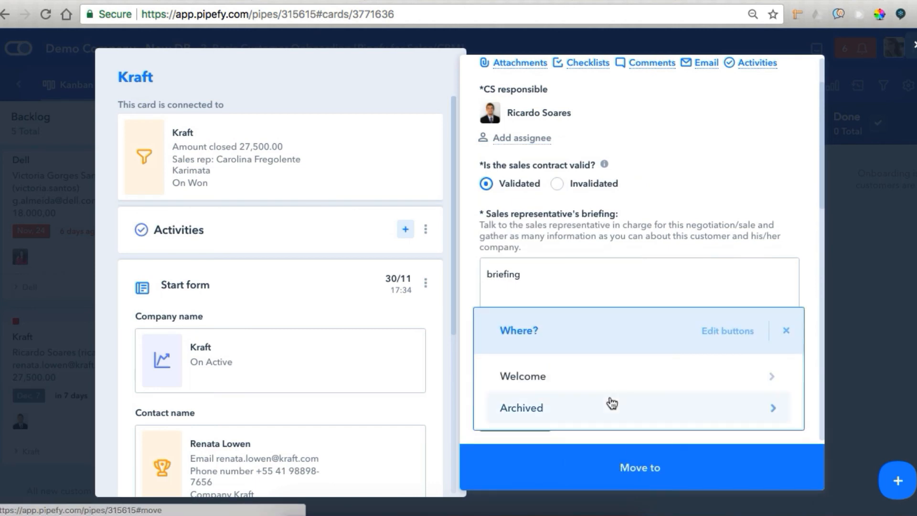
click(609, 381)
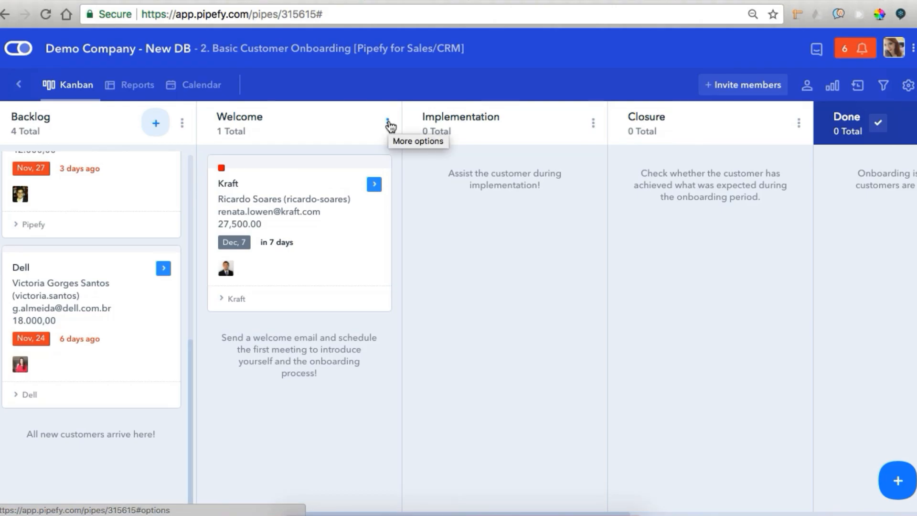
In the Welcome phase's settings, open the automated message and keep Welcome Email as its template
click(390, 123)
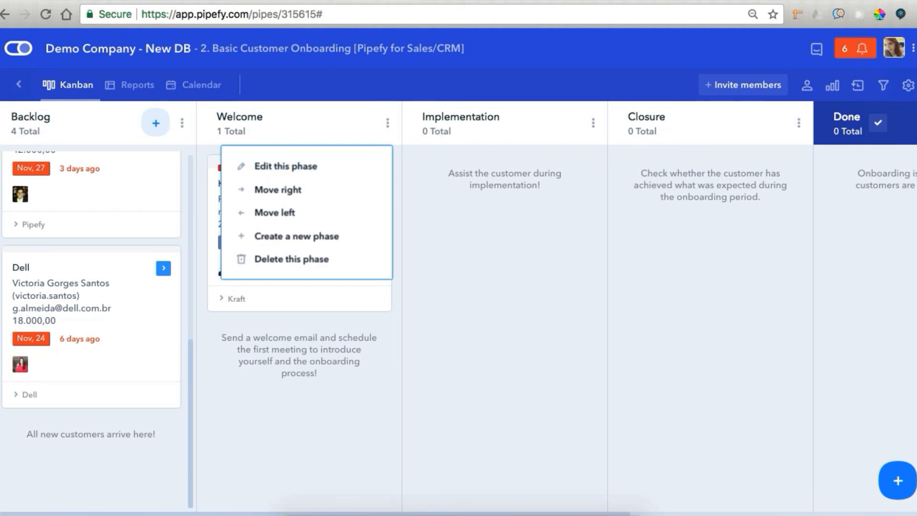
click(410, 1)
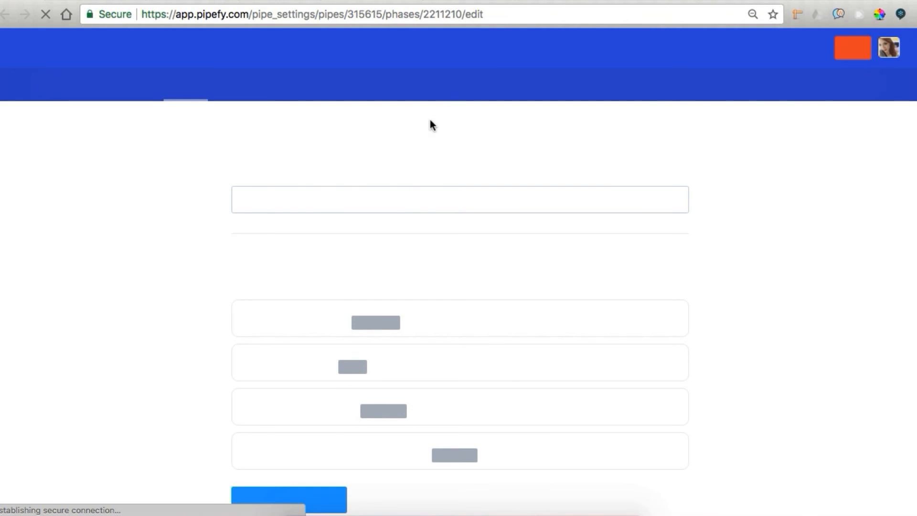
scroll(349, 160, down, 9)
scroll(348, 162, down, 6)
click(318, 220)
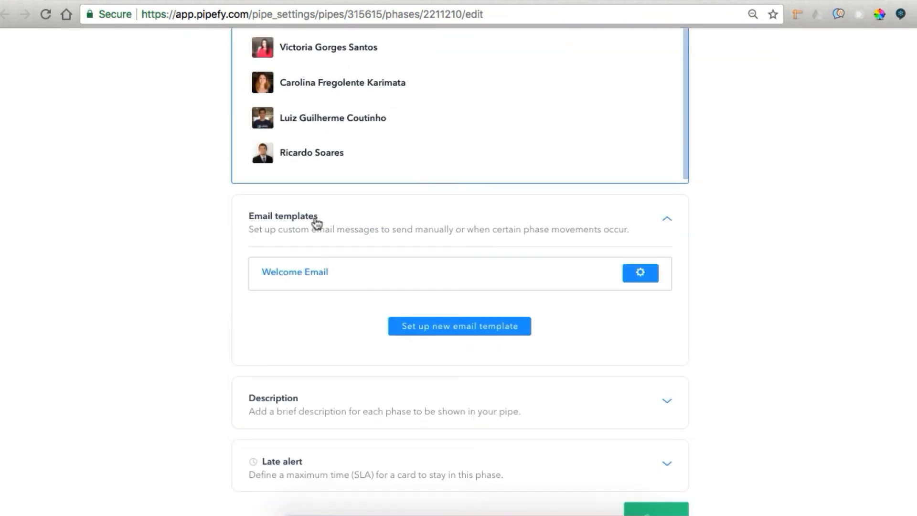
click(299, 282)
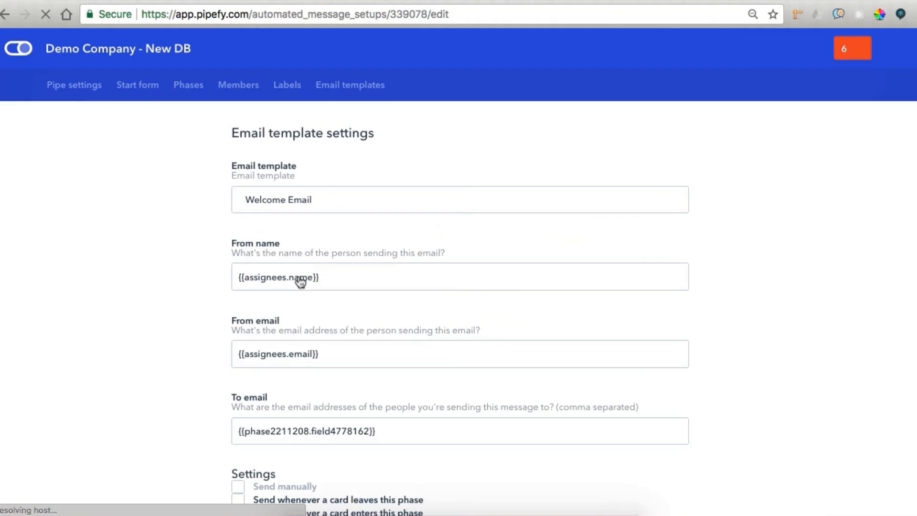
scroll(300, 282, down, 3)
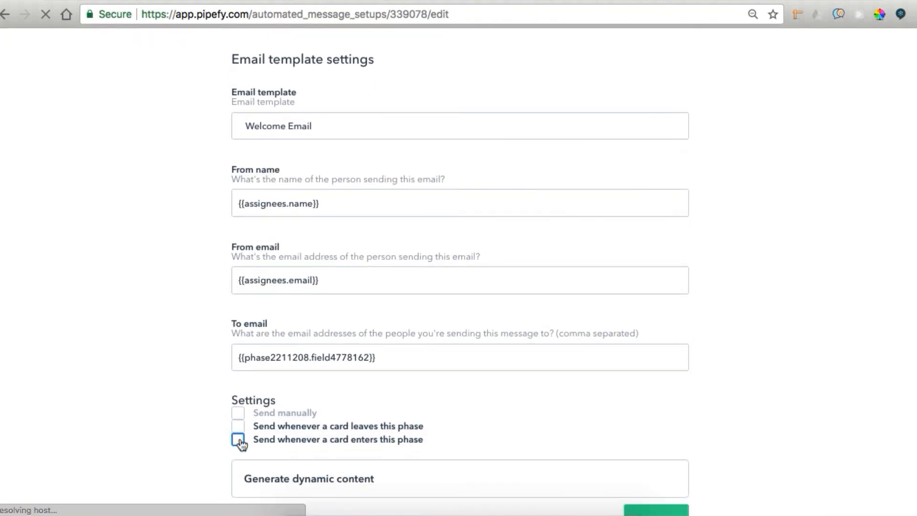
scroll(187, 367, down, 2)
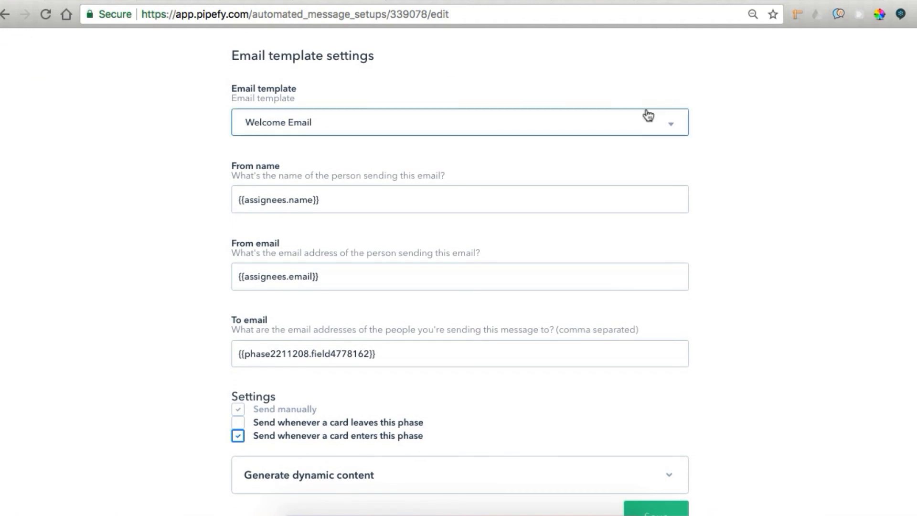
click(649, 115)
click(654, 74)
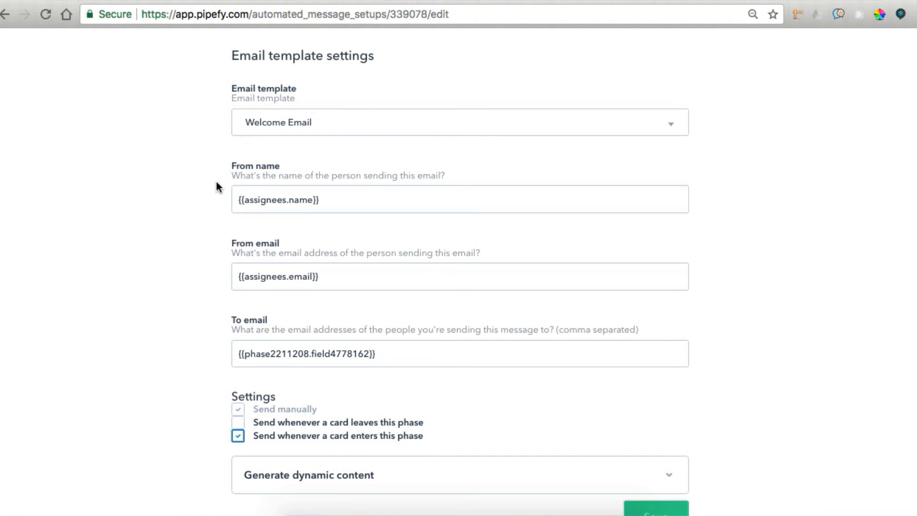
Generate the Phase - Start form, Field - Contact email placeholder for the To email address
click(239, 284)
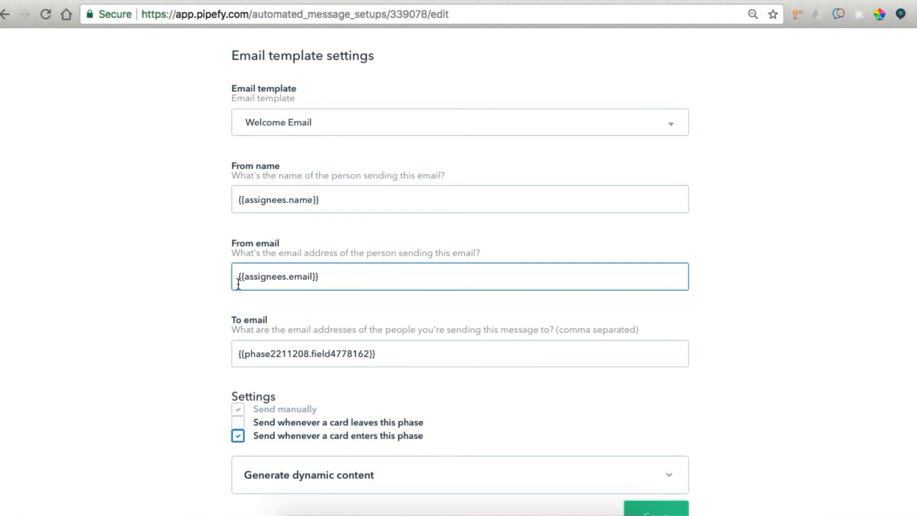
scroll(216, 254, down, 1)
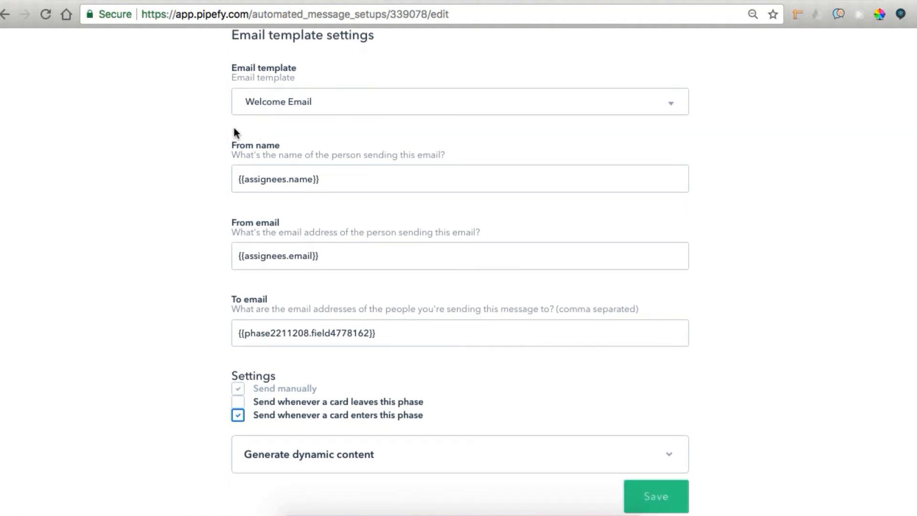
scroll(267, 316, down, 5)
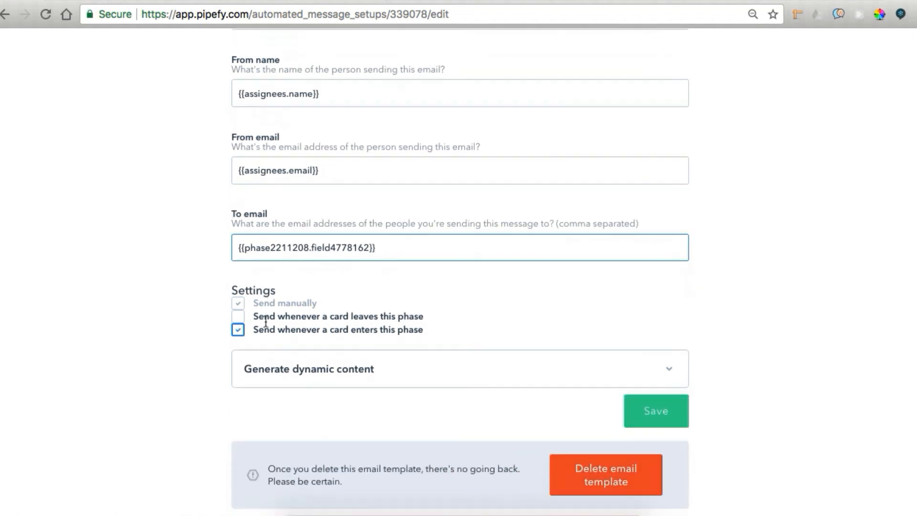
click(313, 343)
scroll(315, 343, down, 2)
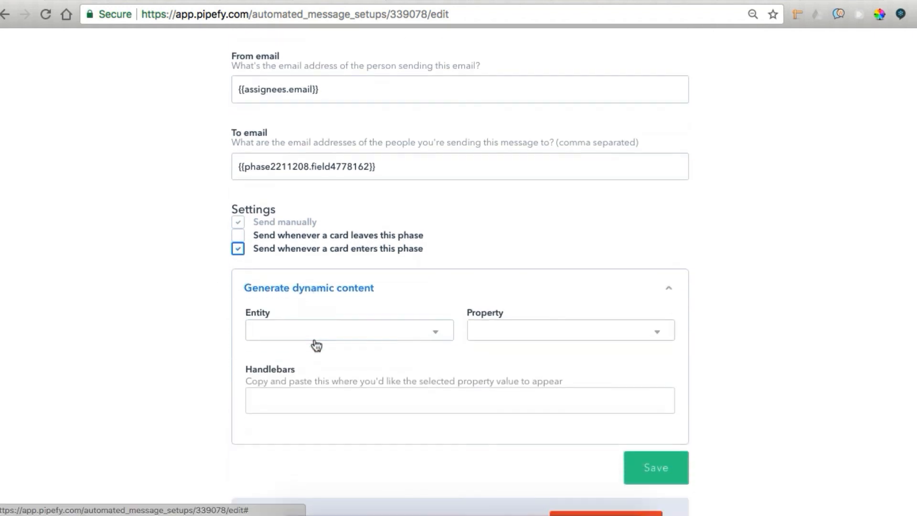
click(327, 330)
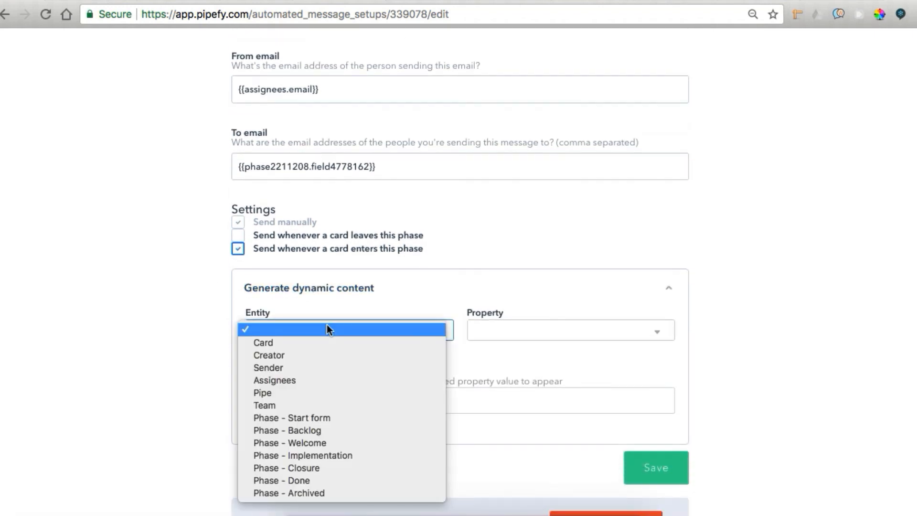
click(308, 418)
click(493, 326)
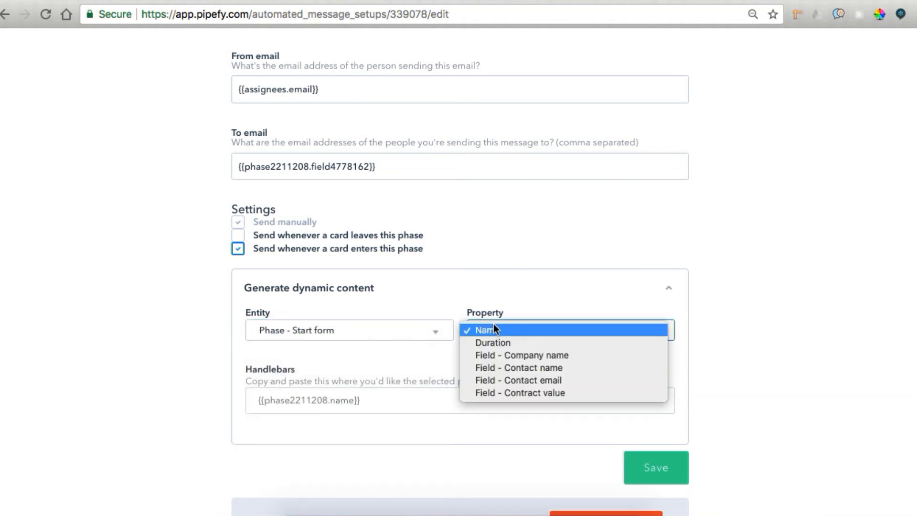
click(494, 381)
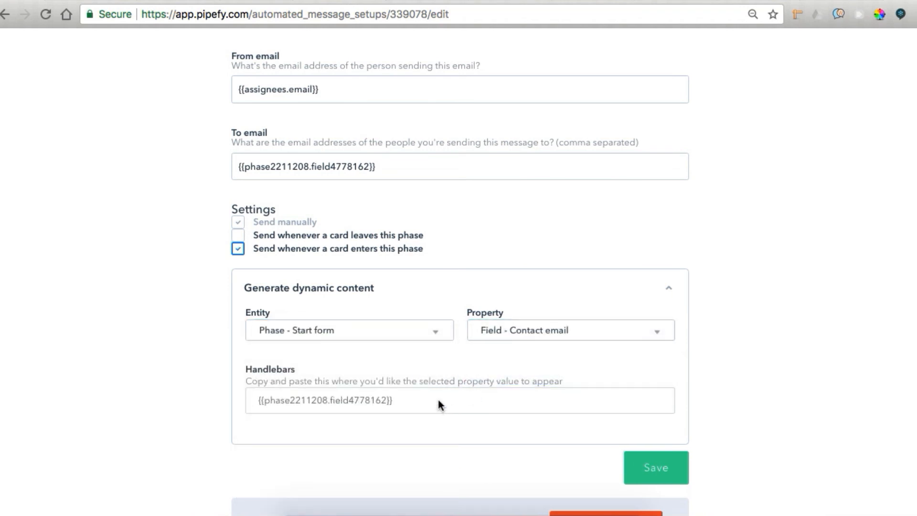
click(377, 160)
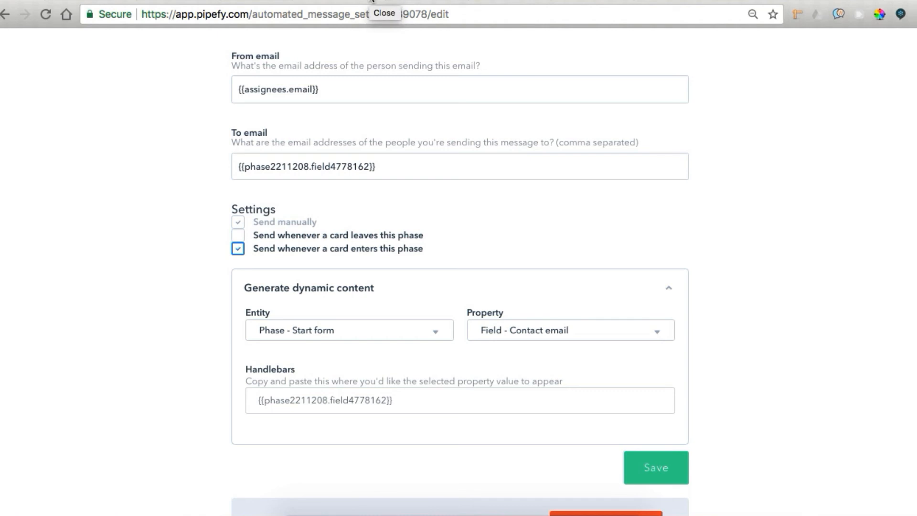
Close the message editor, read through the Welcome Email template's subject and body, then return to the board
click(371, 0)
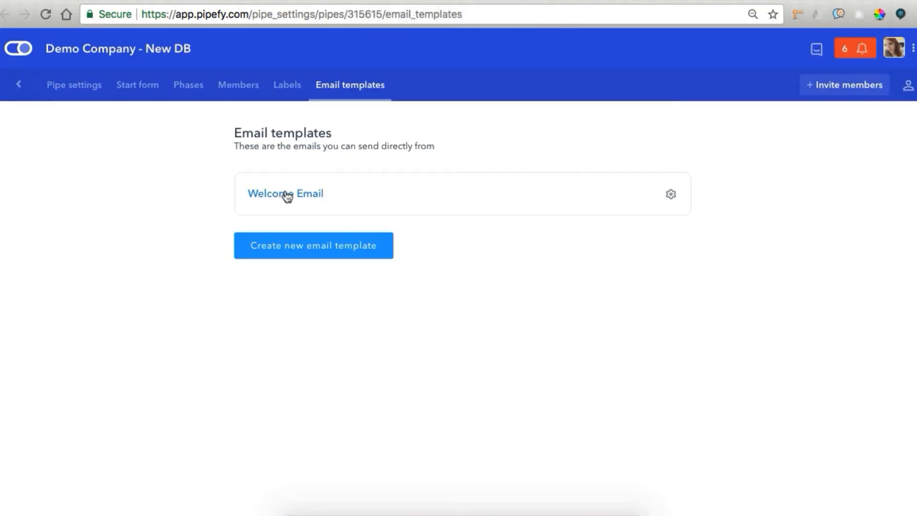
click(286, 194)
scroll(723, 263, down, 5)
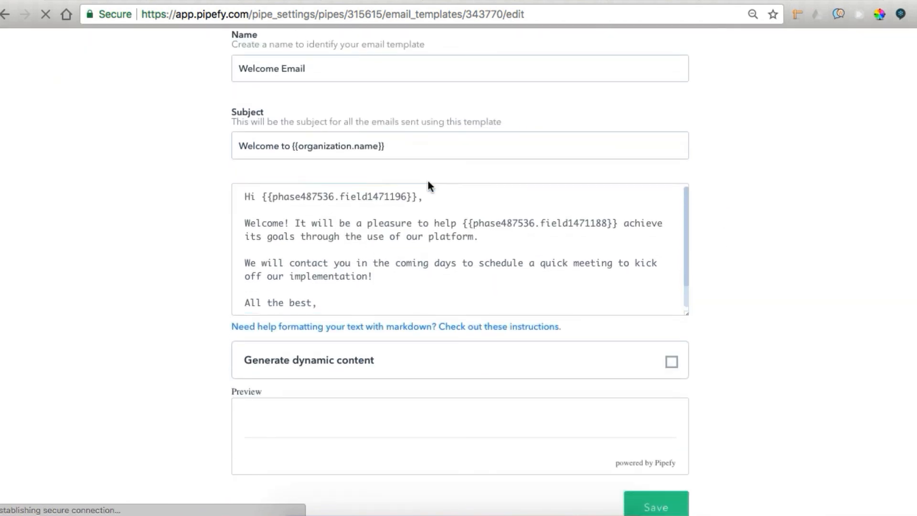
click(473, 253)
scroll(473, 254, down, 1)
scroll(472, 254, down, 1)
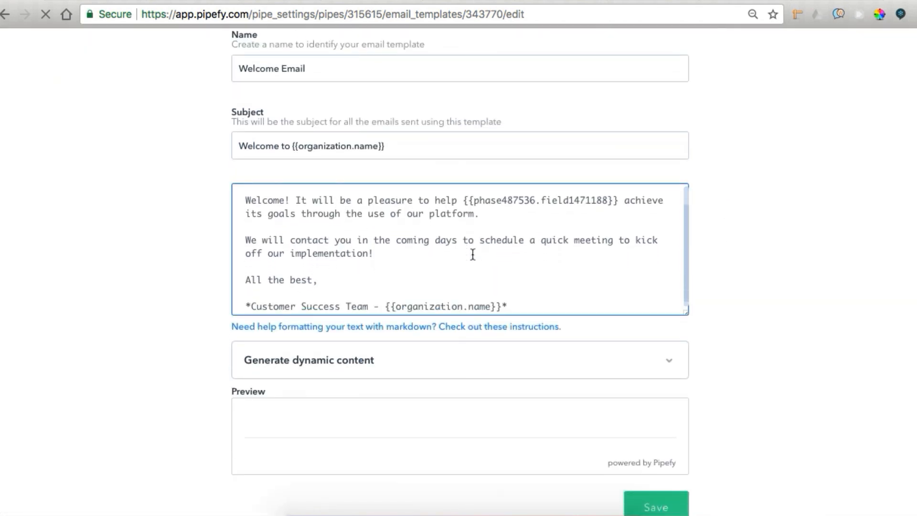
scroll(472, 254, up, 3)
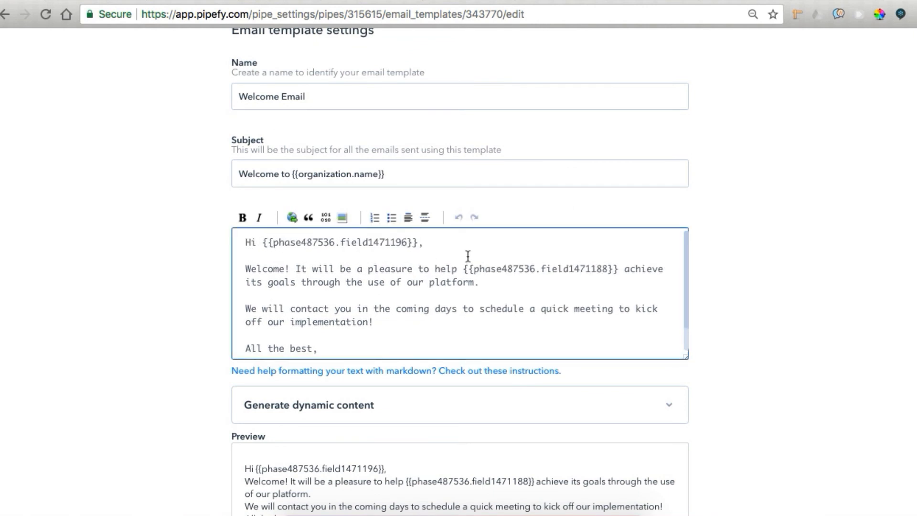
scroll(604, 253, down, 3)
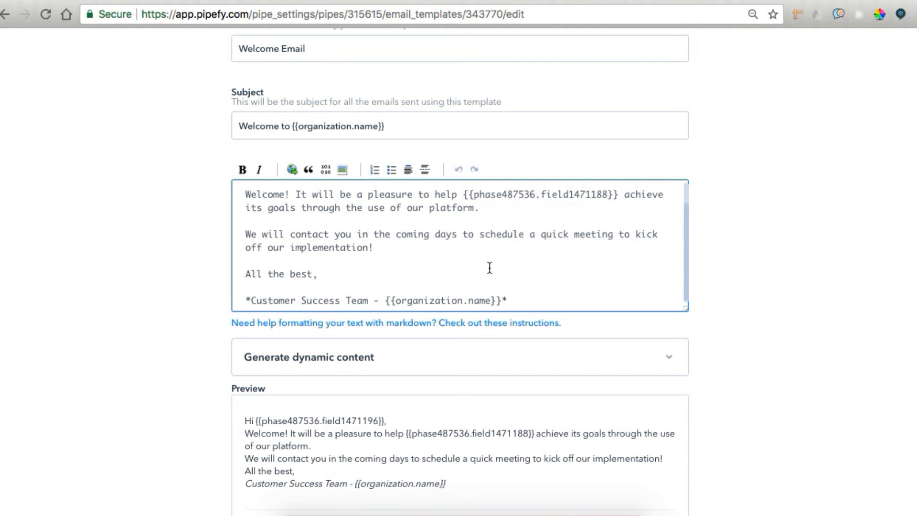
scroll(489, 267, up, 5)
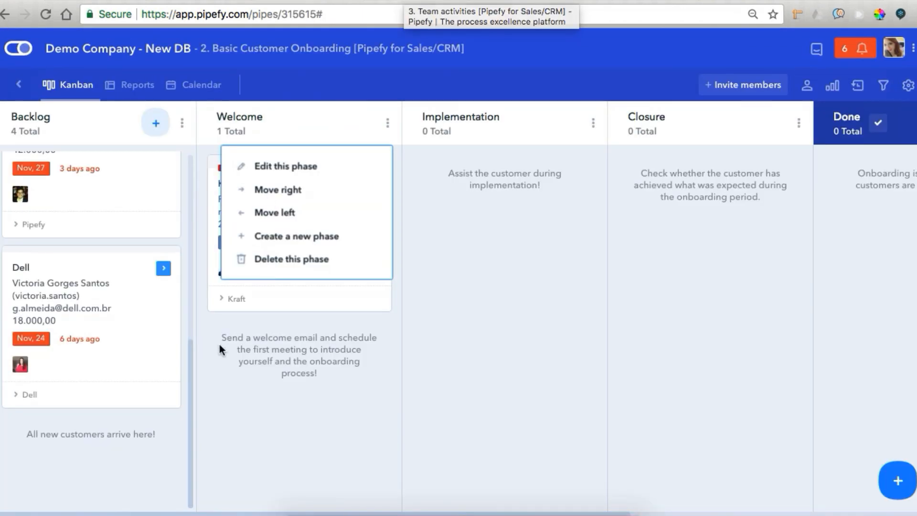
click(221, 349)
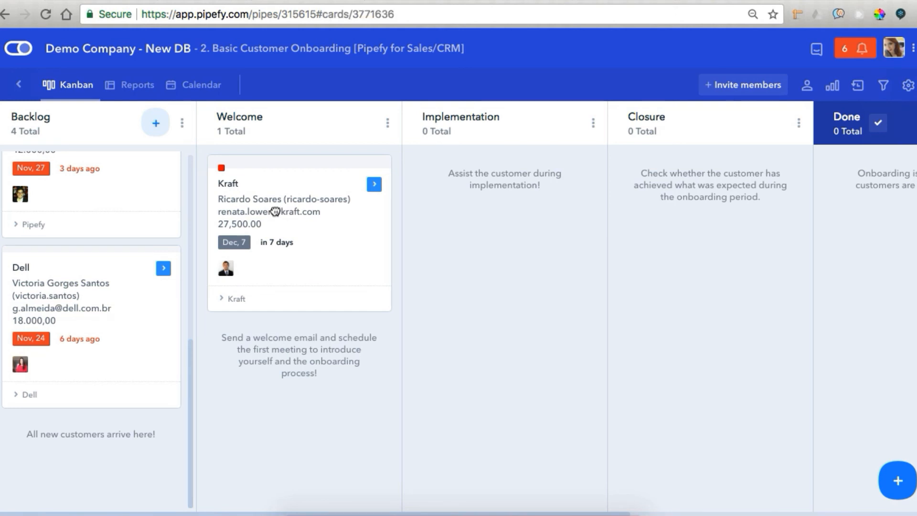
Confirm the Kraft card lists the sent Welcome Email, then close it and show the onboarding reports
click(275, 211)
click(510, 162)
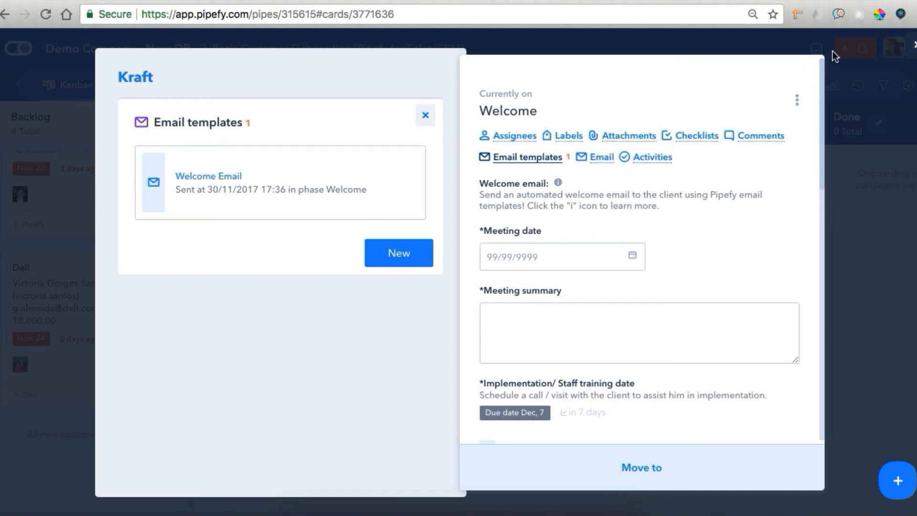
click(913, 45)
click(133, 90)
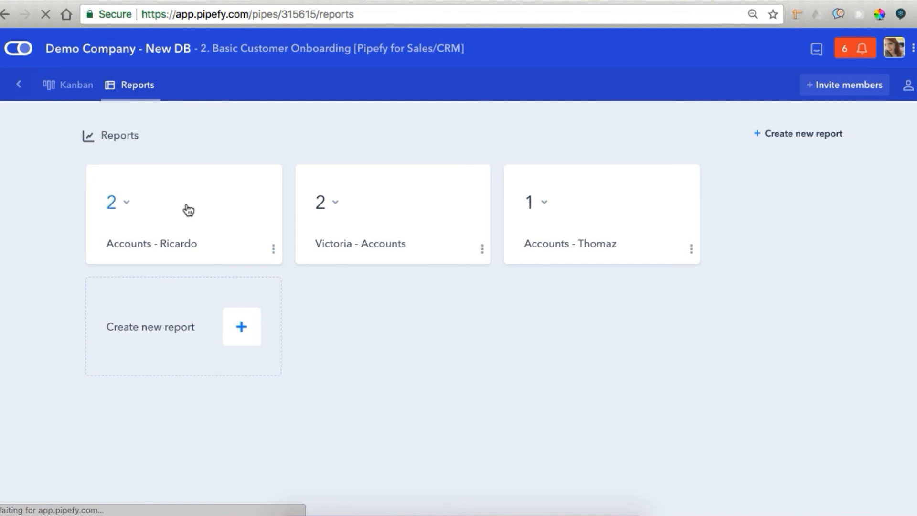
Open the first account-owner report and scroll its filters to review the Assignees filter
click(189, 210)
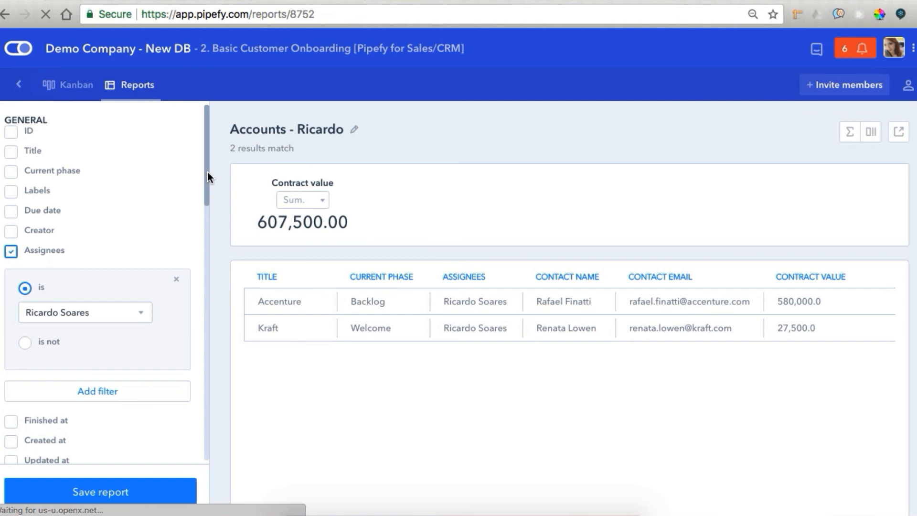
drag(208, 172, 208, 186)
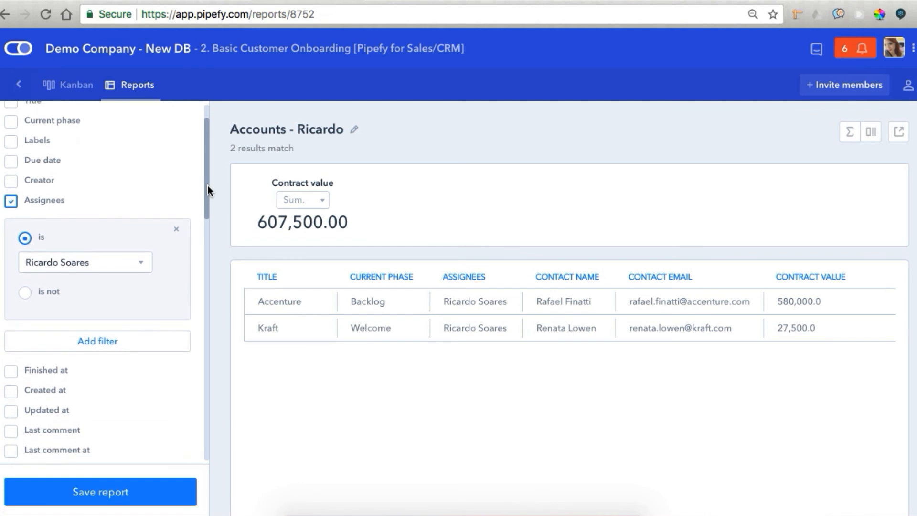
scroll(208, 188, down, 2)
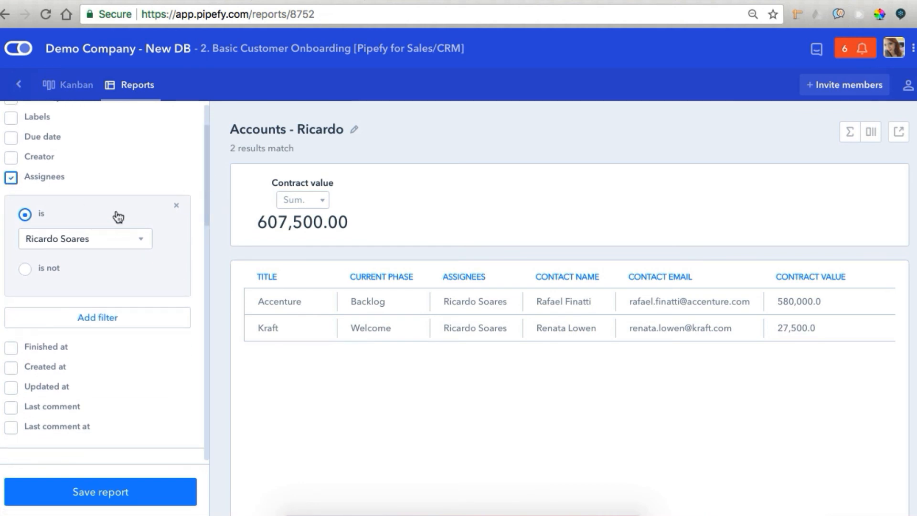
scroll(90, 221, down, 3)
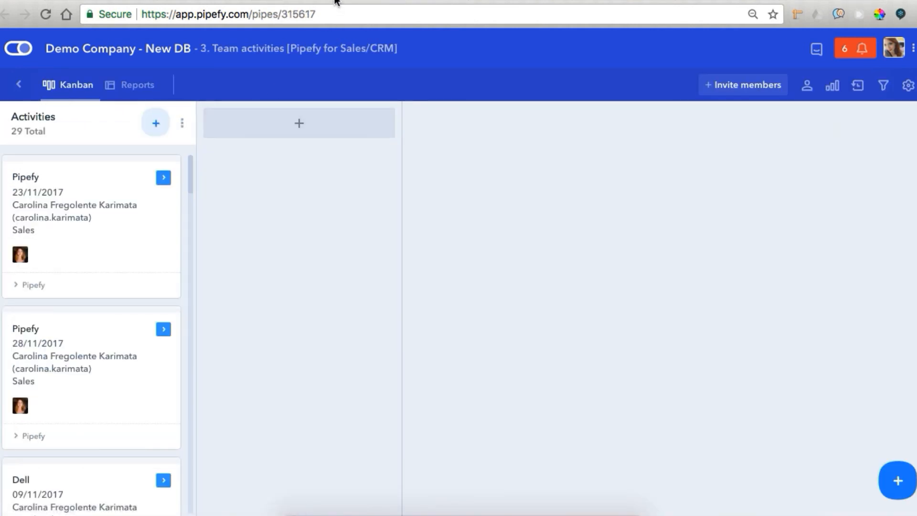
Look over the Dell activity card dated 21/11/2017, then show the Team activities reports
drag(189, 170, 196, 449)
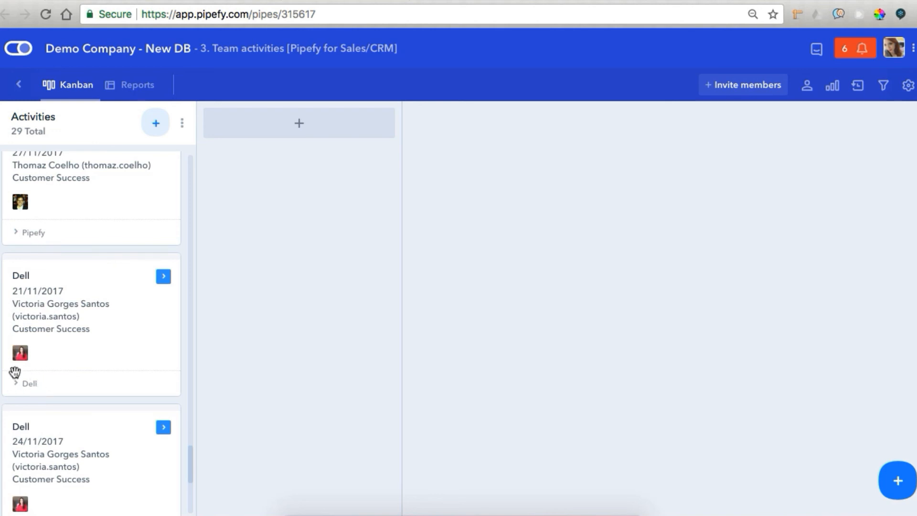
click(66, 358)
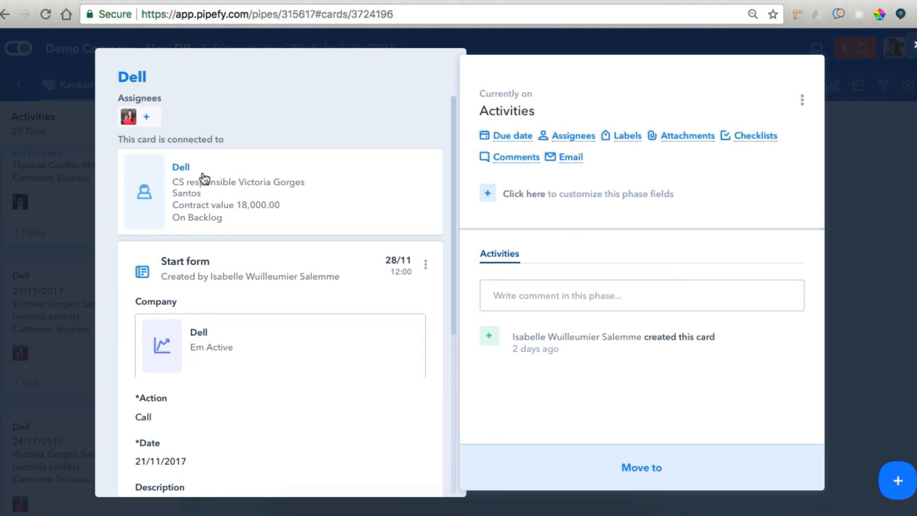
click(85, 253)
click(148, 86)
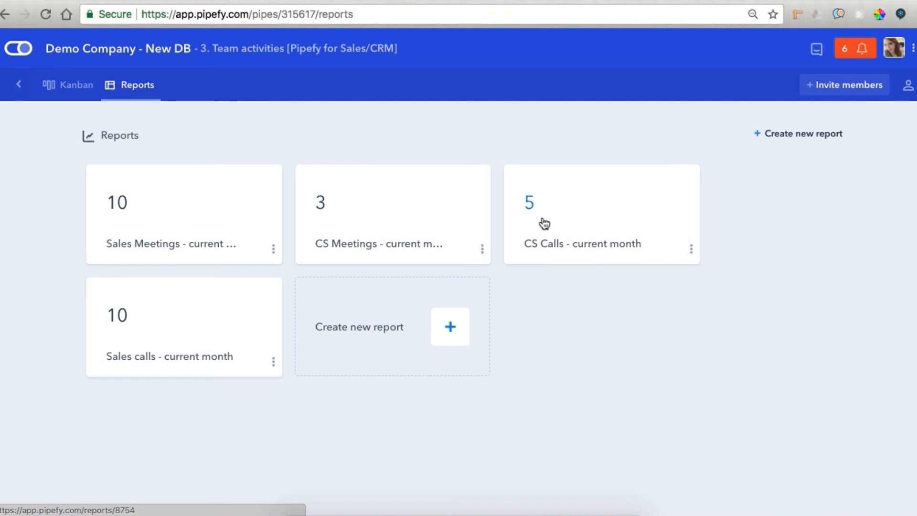
Open the Sales Meetings - current month report and scroll through its filters
click(144, 172)
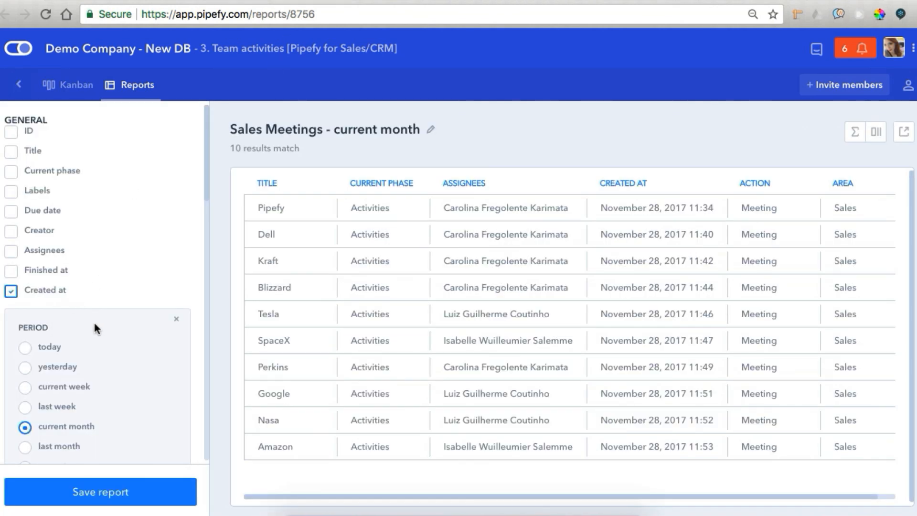
scroll(93, 321, down, 10)
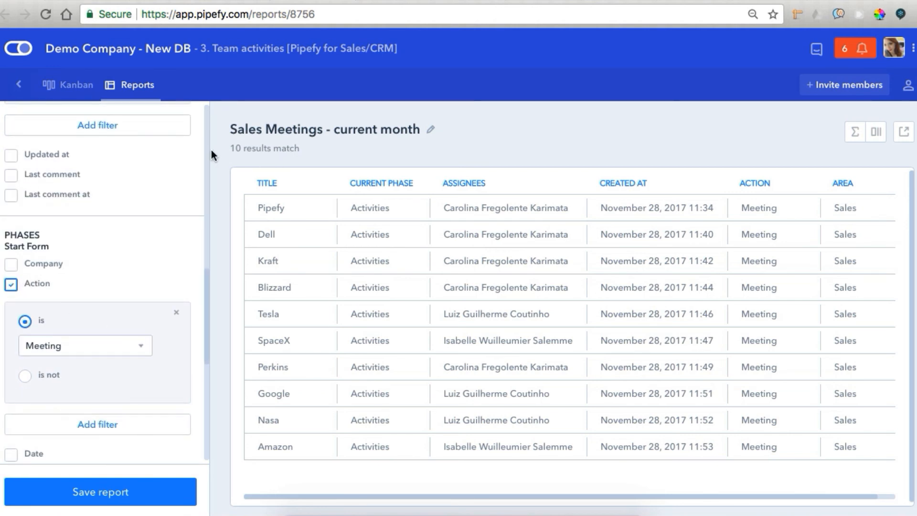
scroll(128, 295, down, 4)
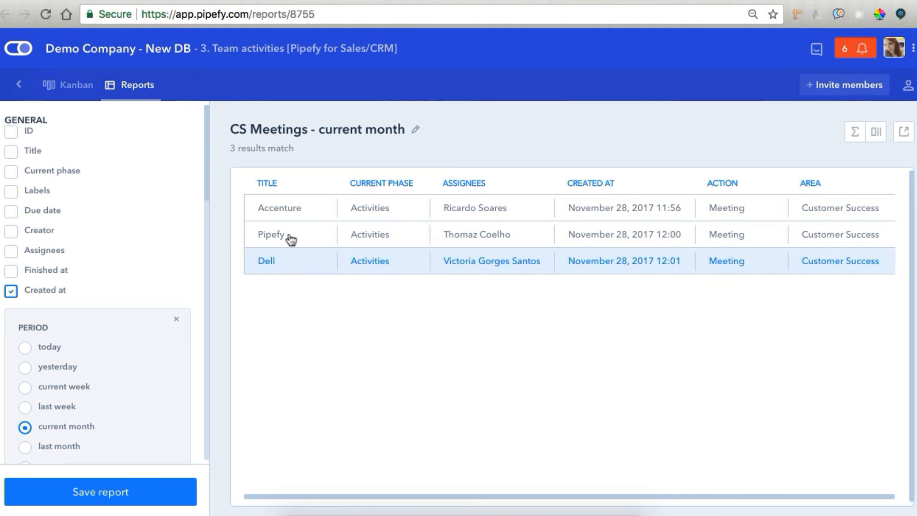
scroll(149, 238, down, 20)
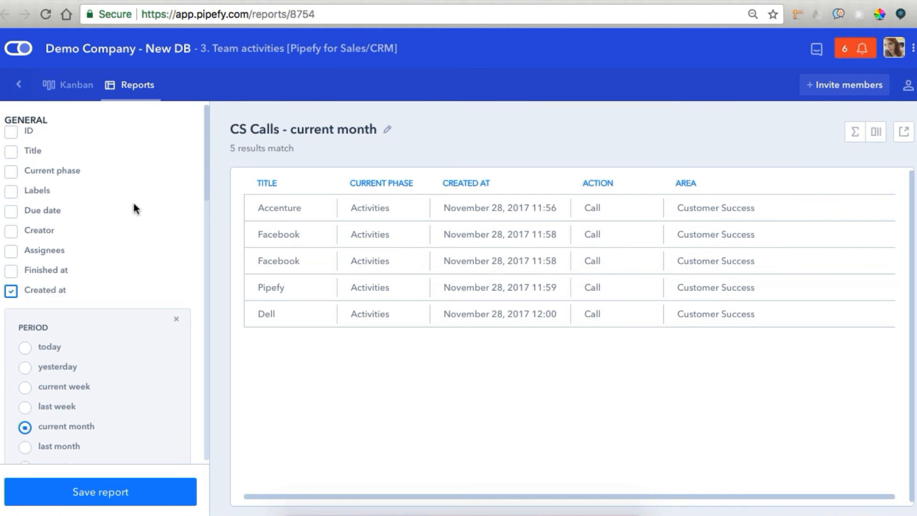
scroll(132, 201, down, 5)
scroll(133, 201, down, 10)
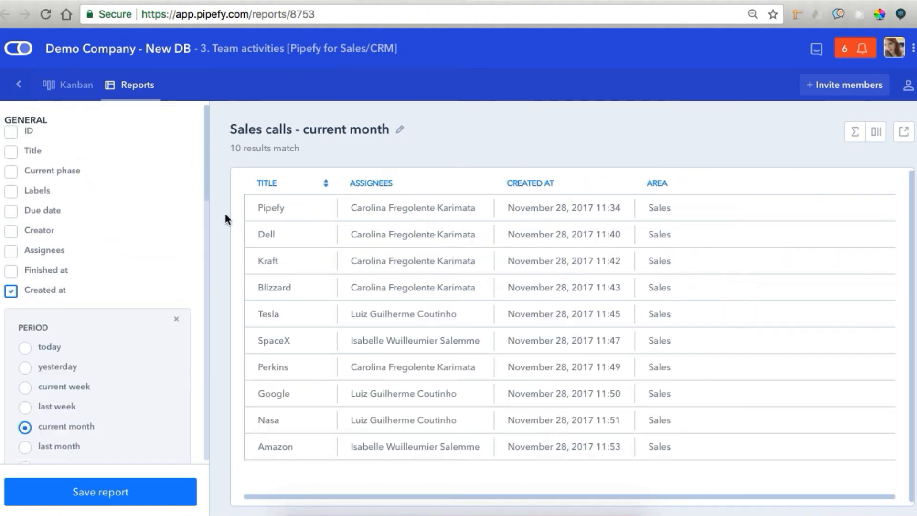
scroll(143, 301, down, 4)
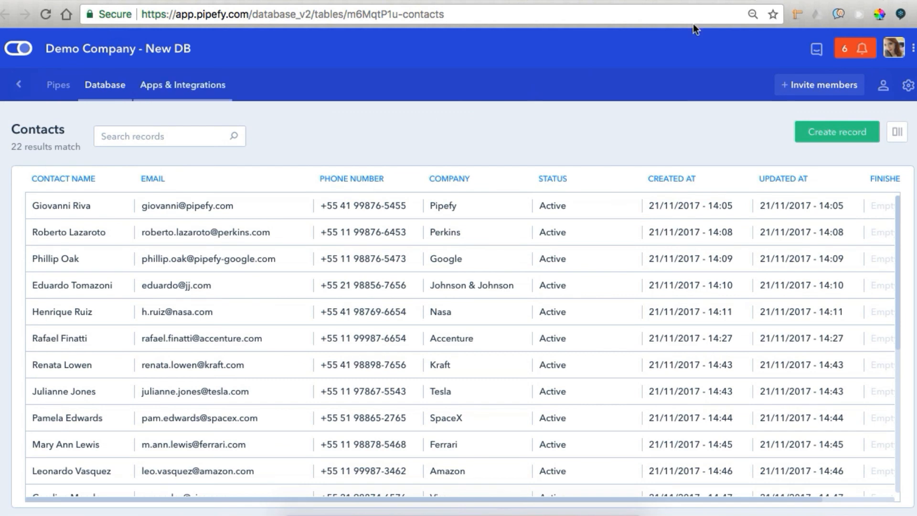
Open the Contacts table settings and reveal advanced options down to the Email, Phone number, Company summarized layout
click(909, 85)
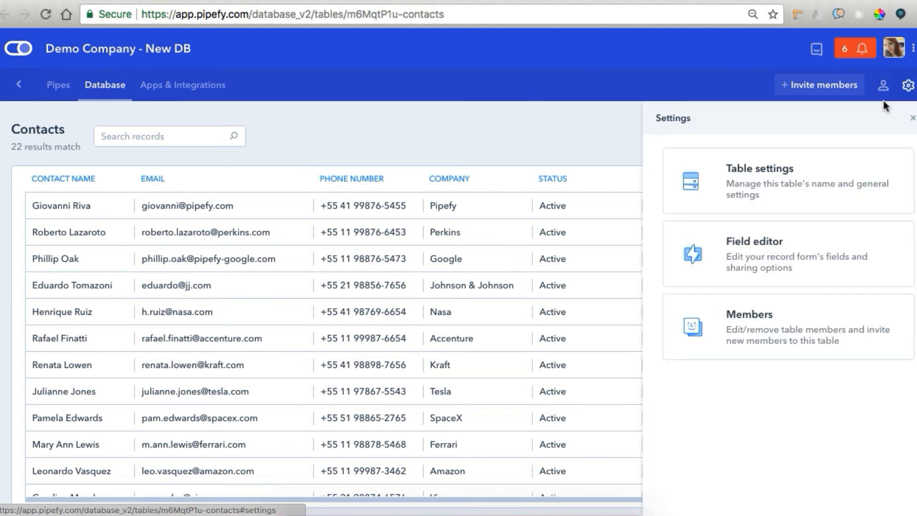
click(756, 189)
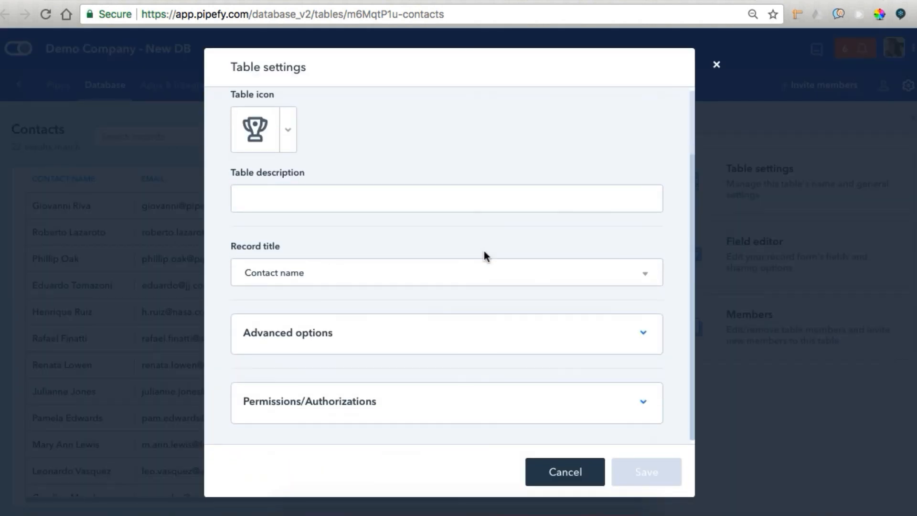
click(420, 337)
scroll(419, 336, down, 5)
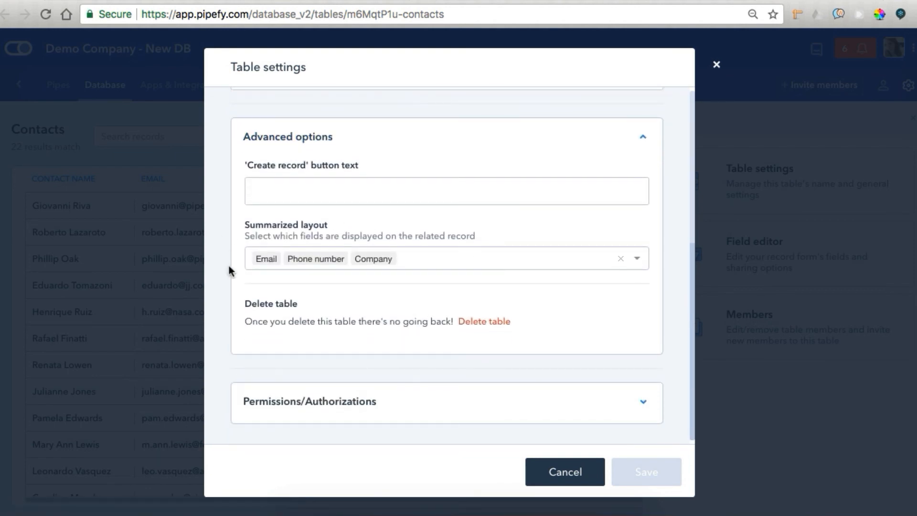